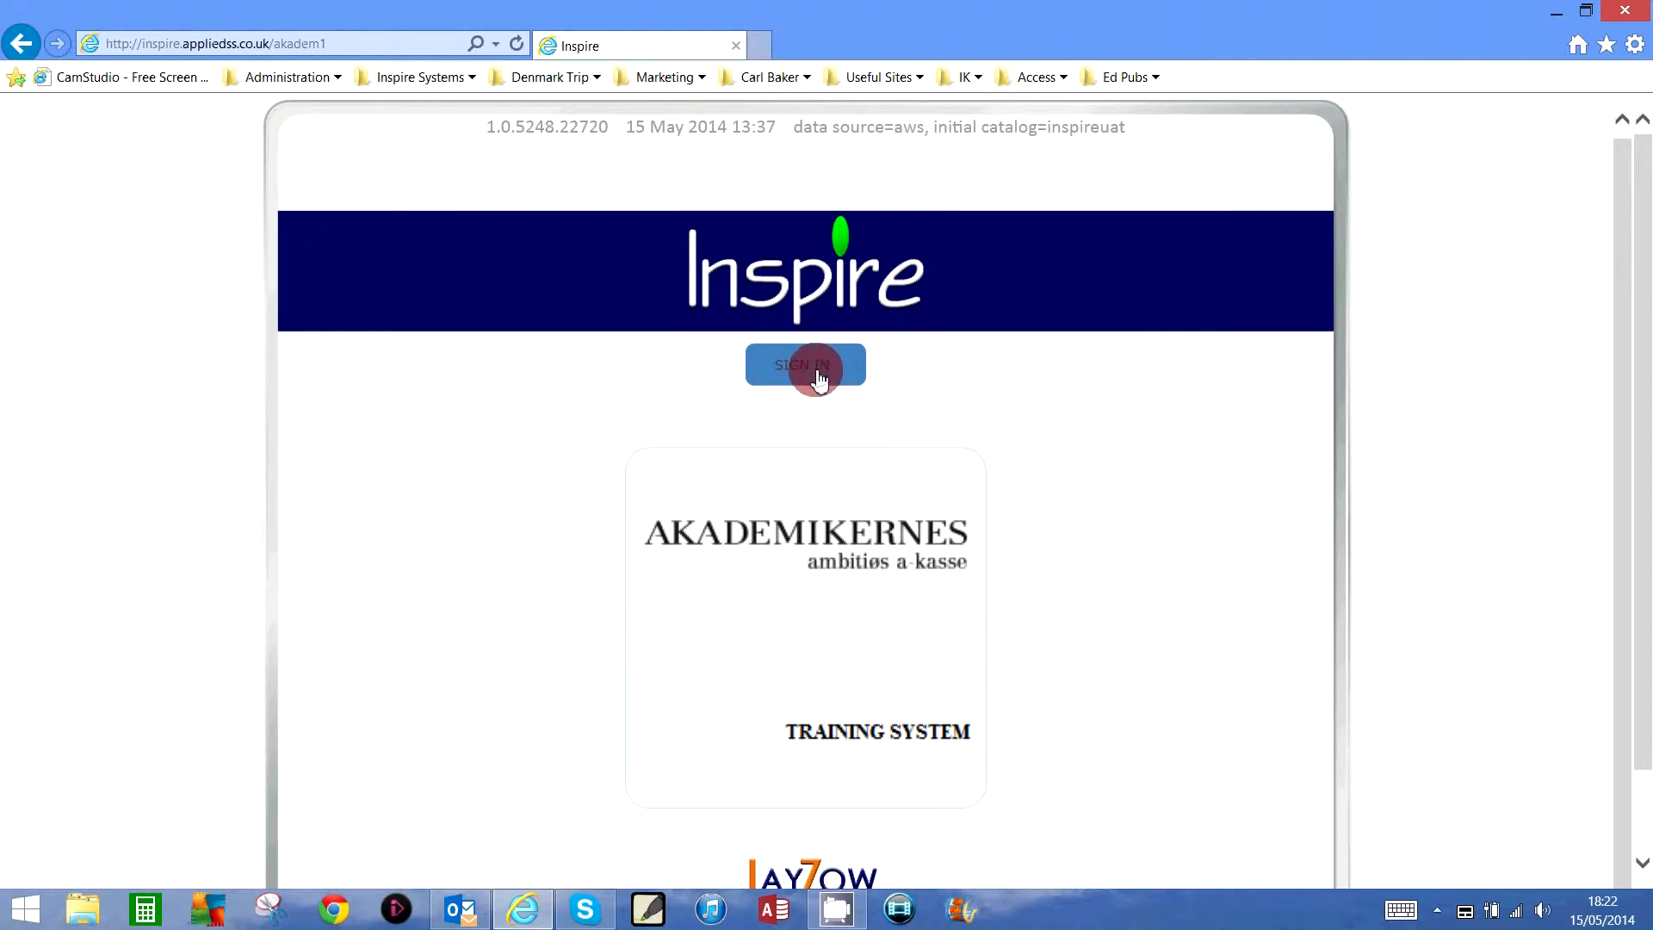
# Sign in to the training system with the user name and account password, and switch the browser to full screen
pyautogui.write('ca')
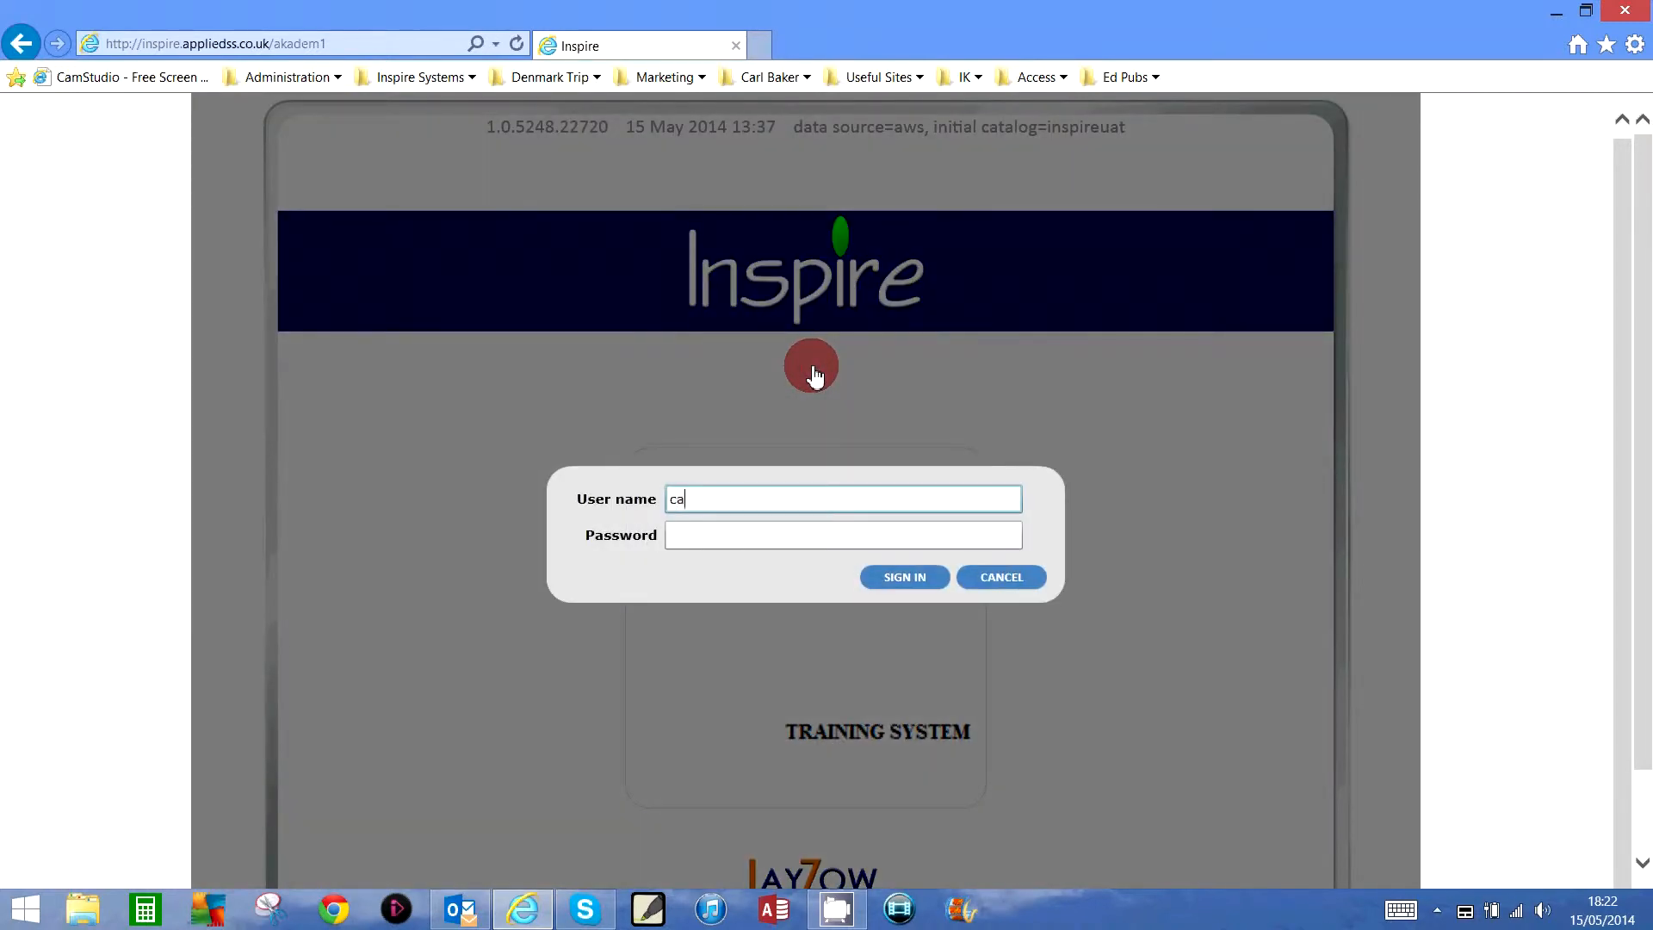
pyautogui.write('rl')
pyautogui.press('Tab')
pyautogui.write('•••')
pyautogui.press('Return')
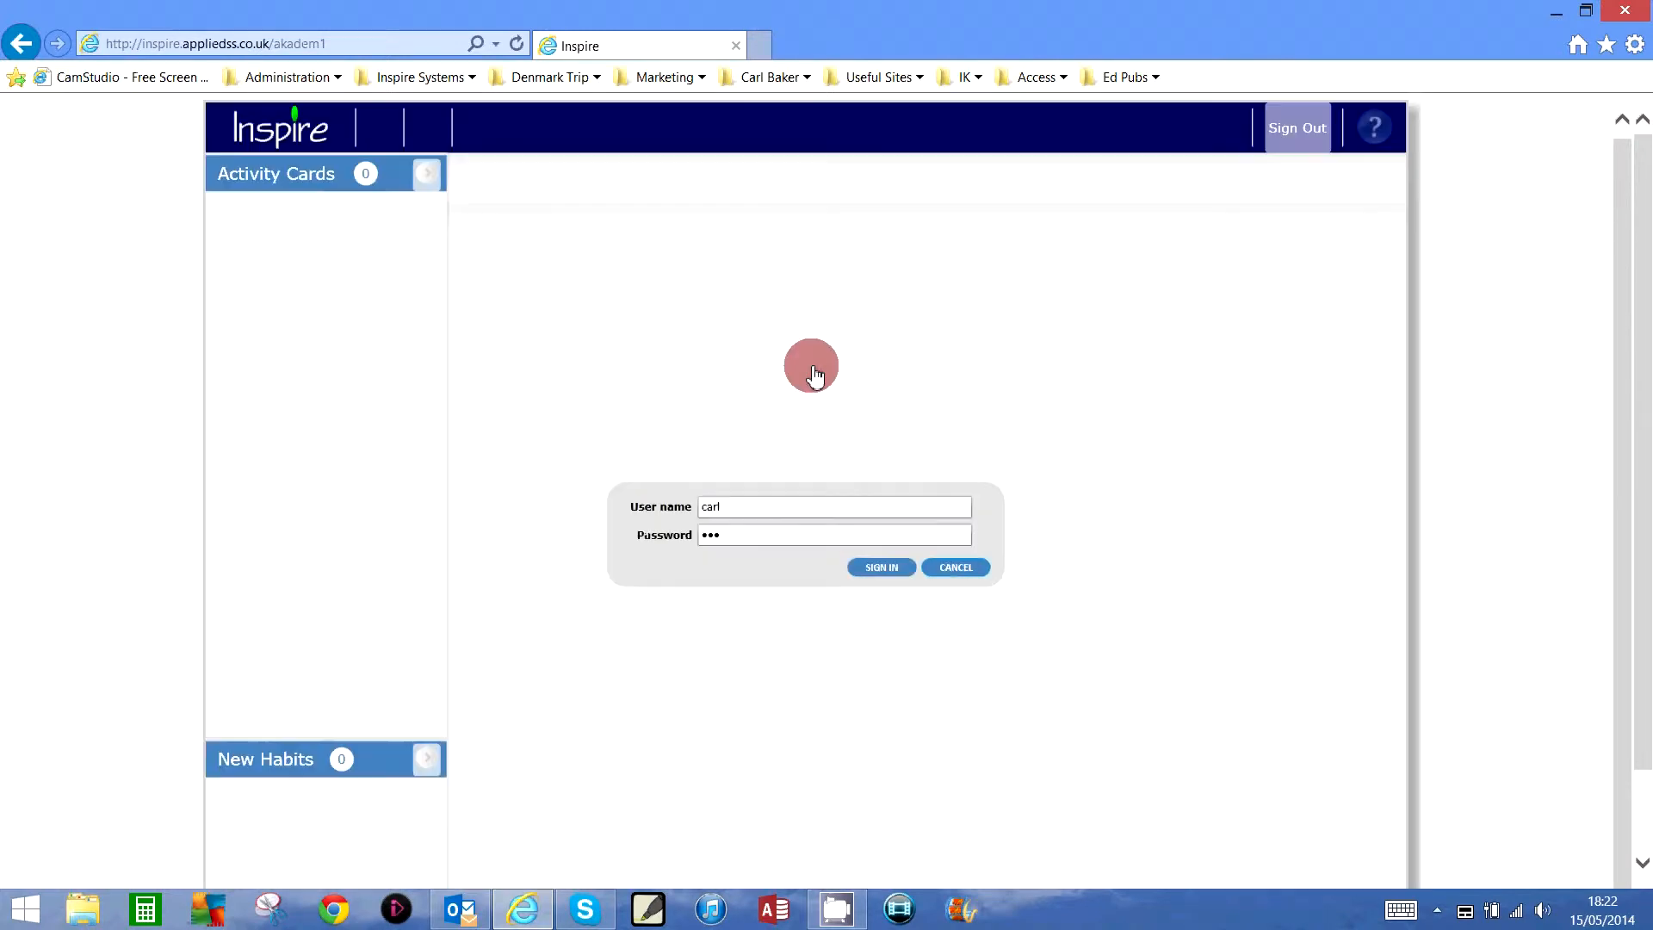
pyautogui.press('F11')
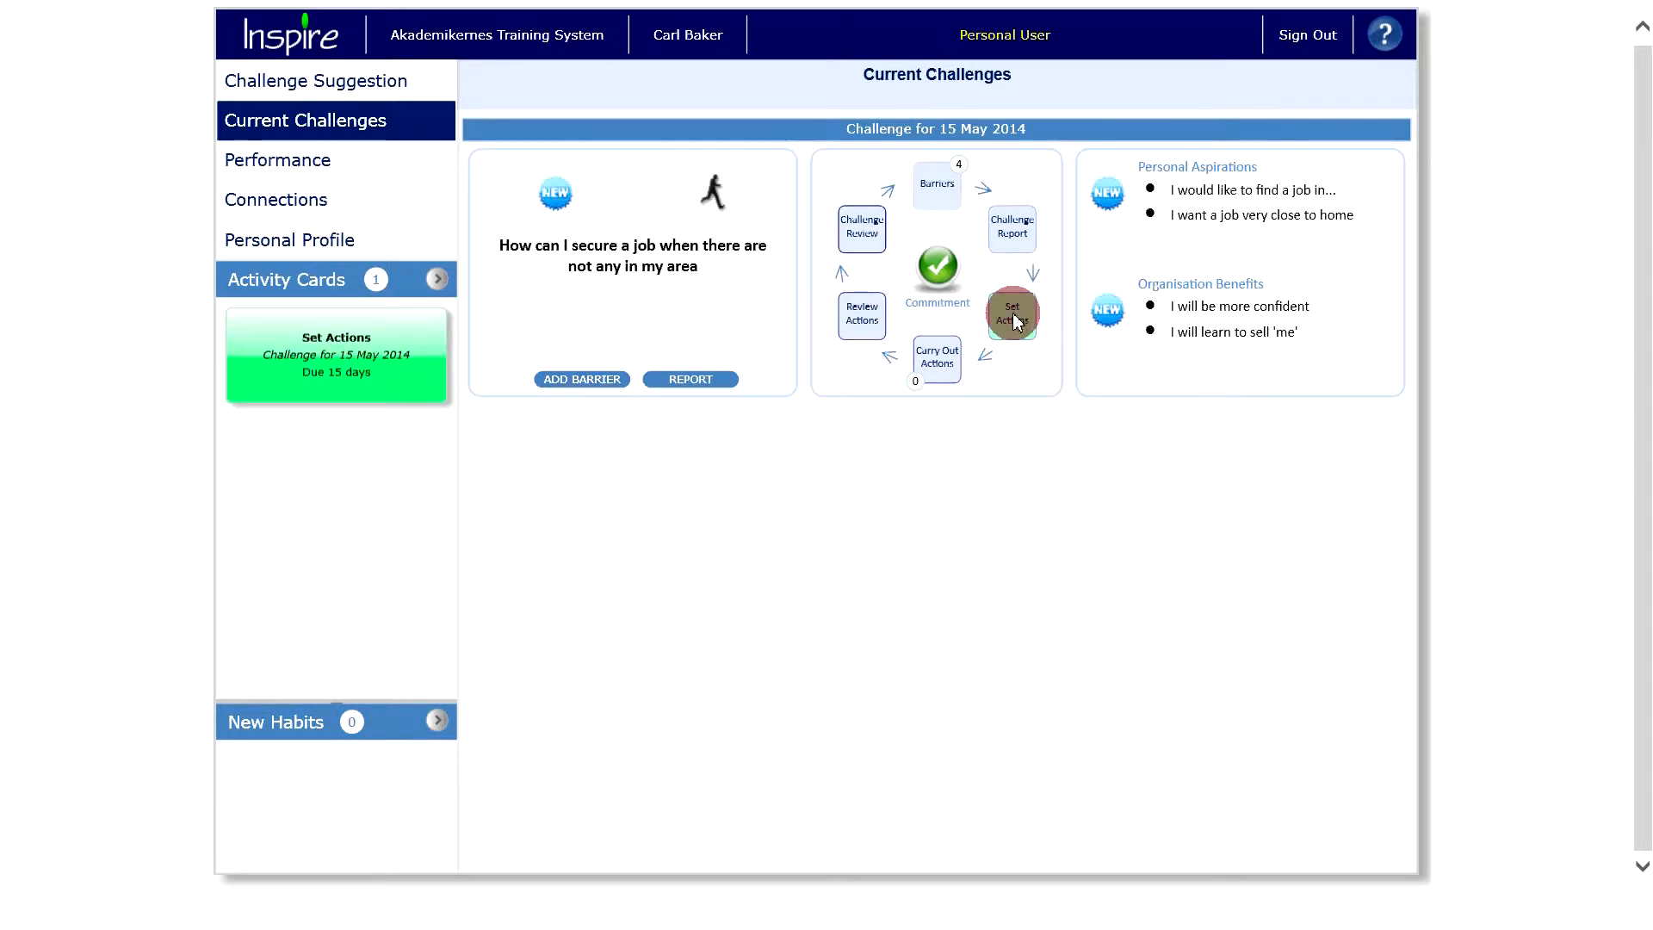
# Open the Set Actions activity card and enter "Create a list of all the ways to find a job" as the first action
pyautogui.click(332, 370)
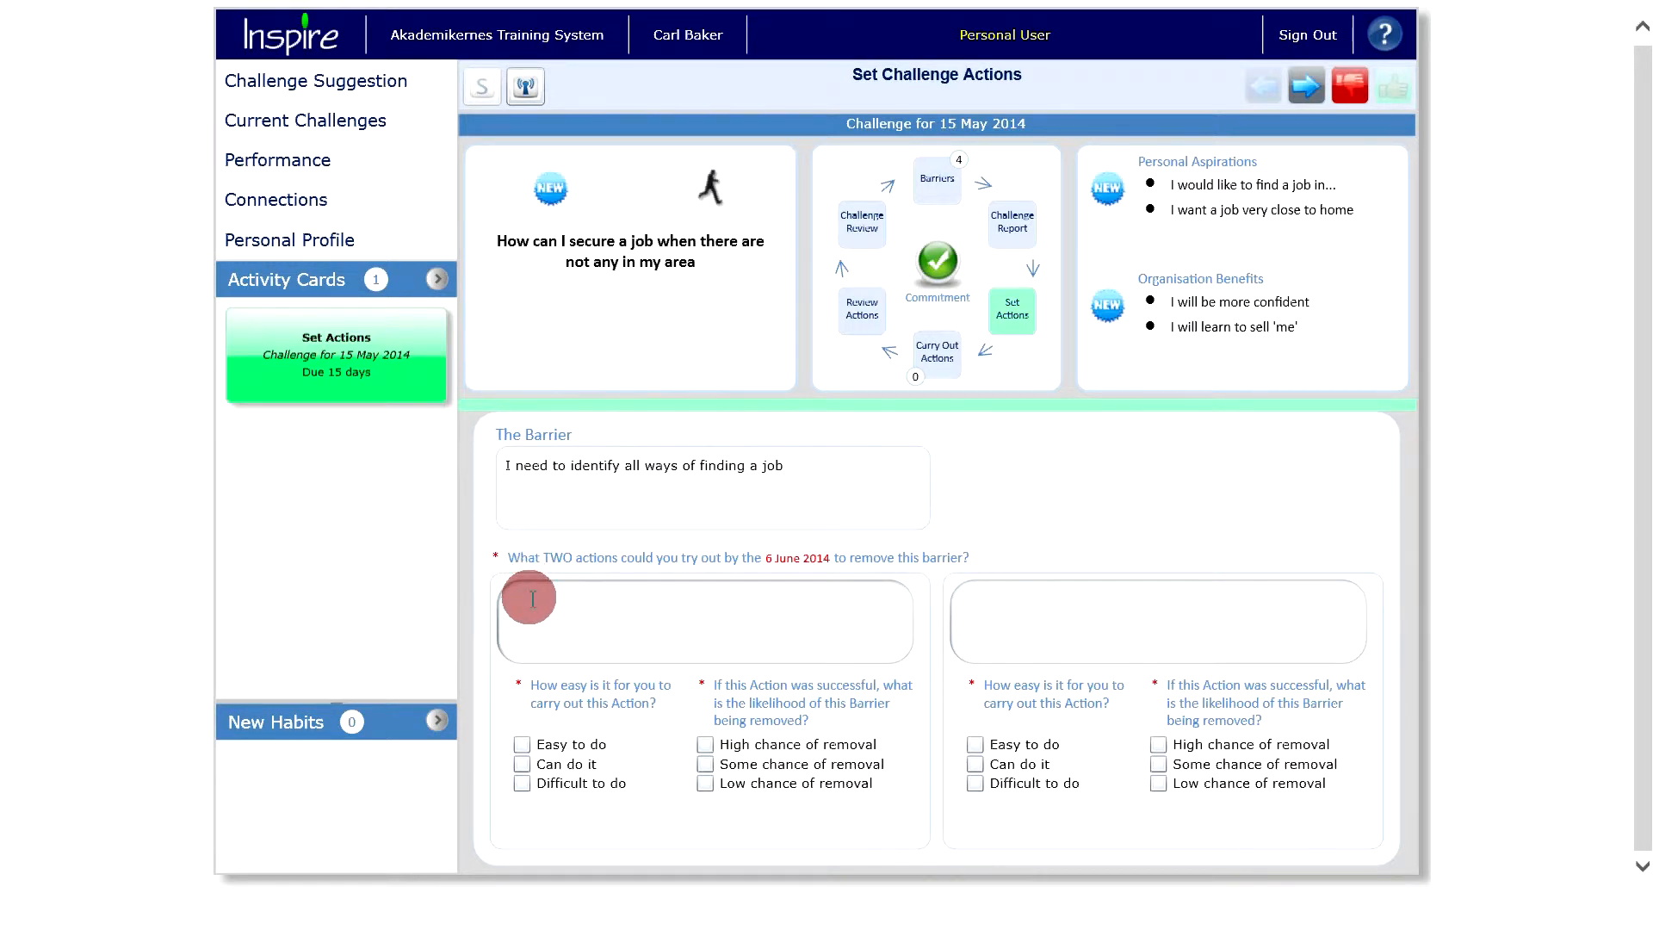
pyautogui.click(986, 602)
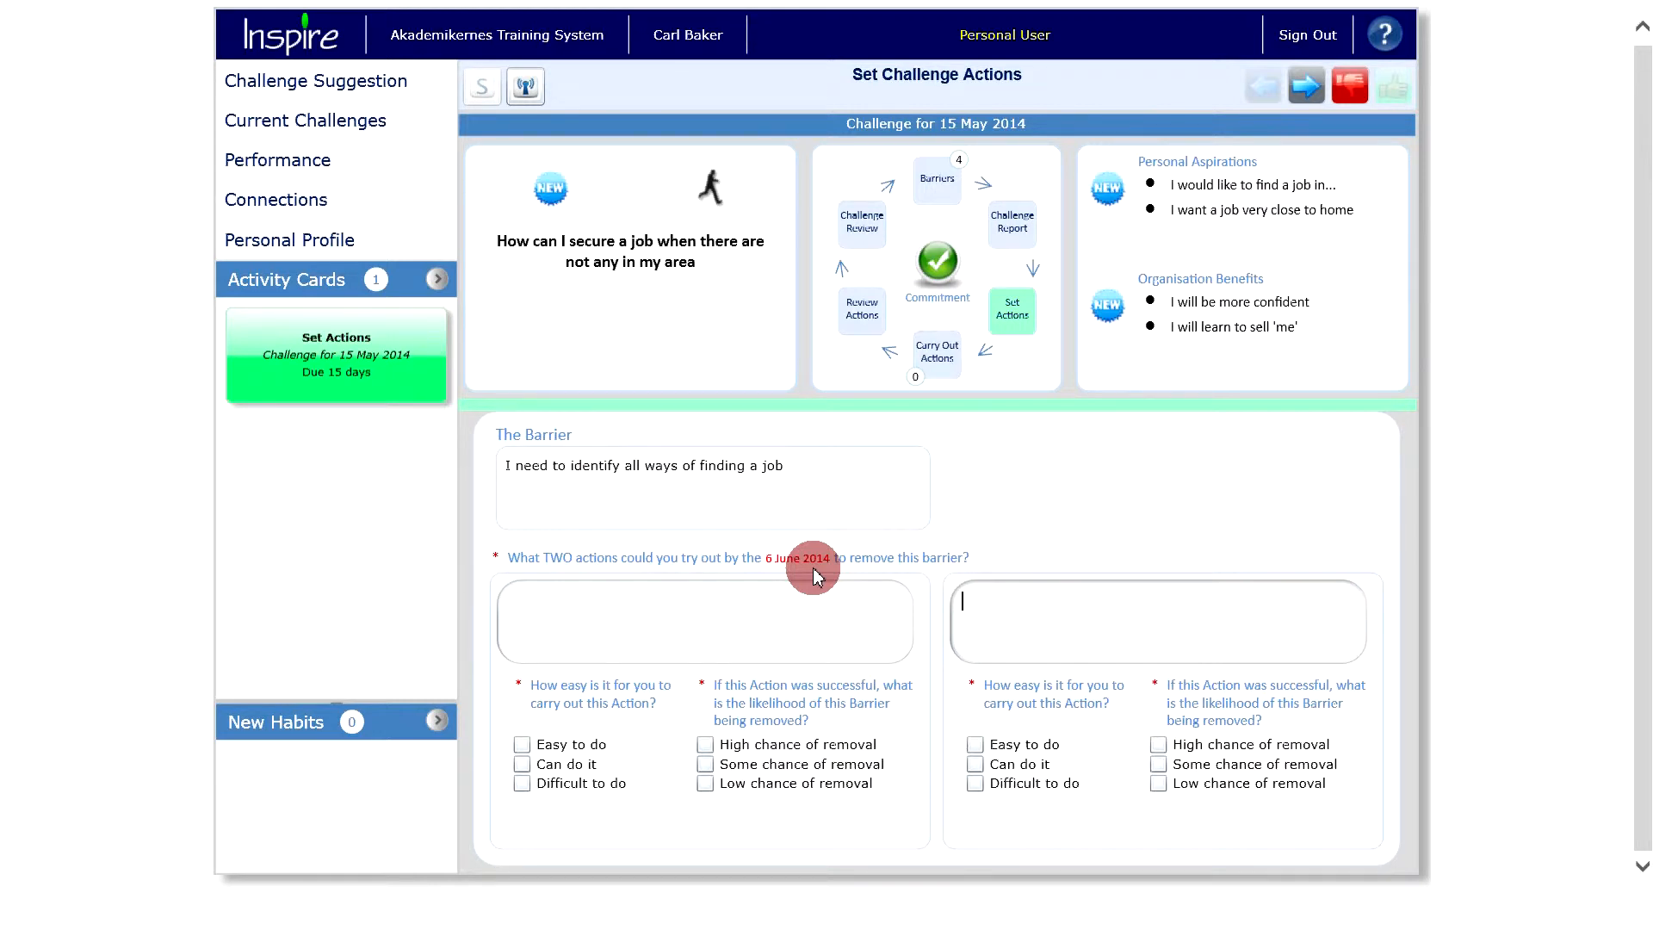
pyautogui.click(773, 600)
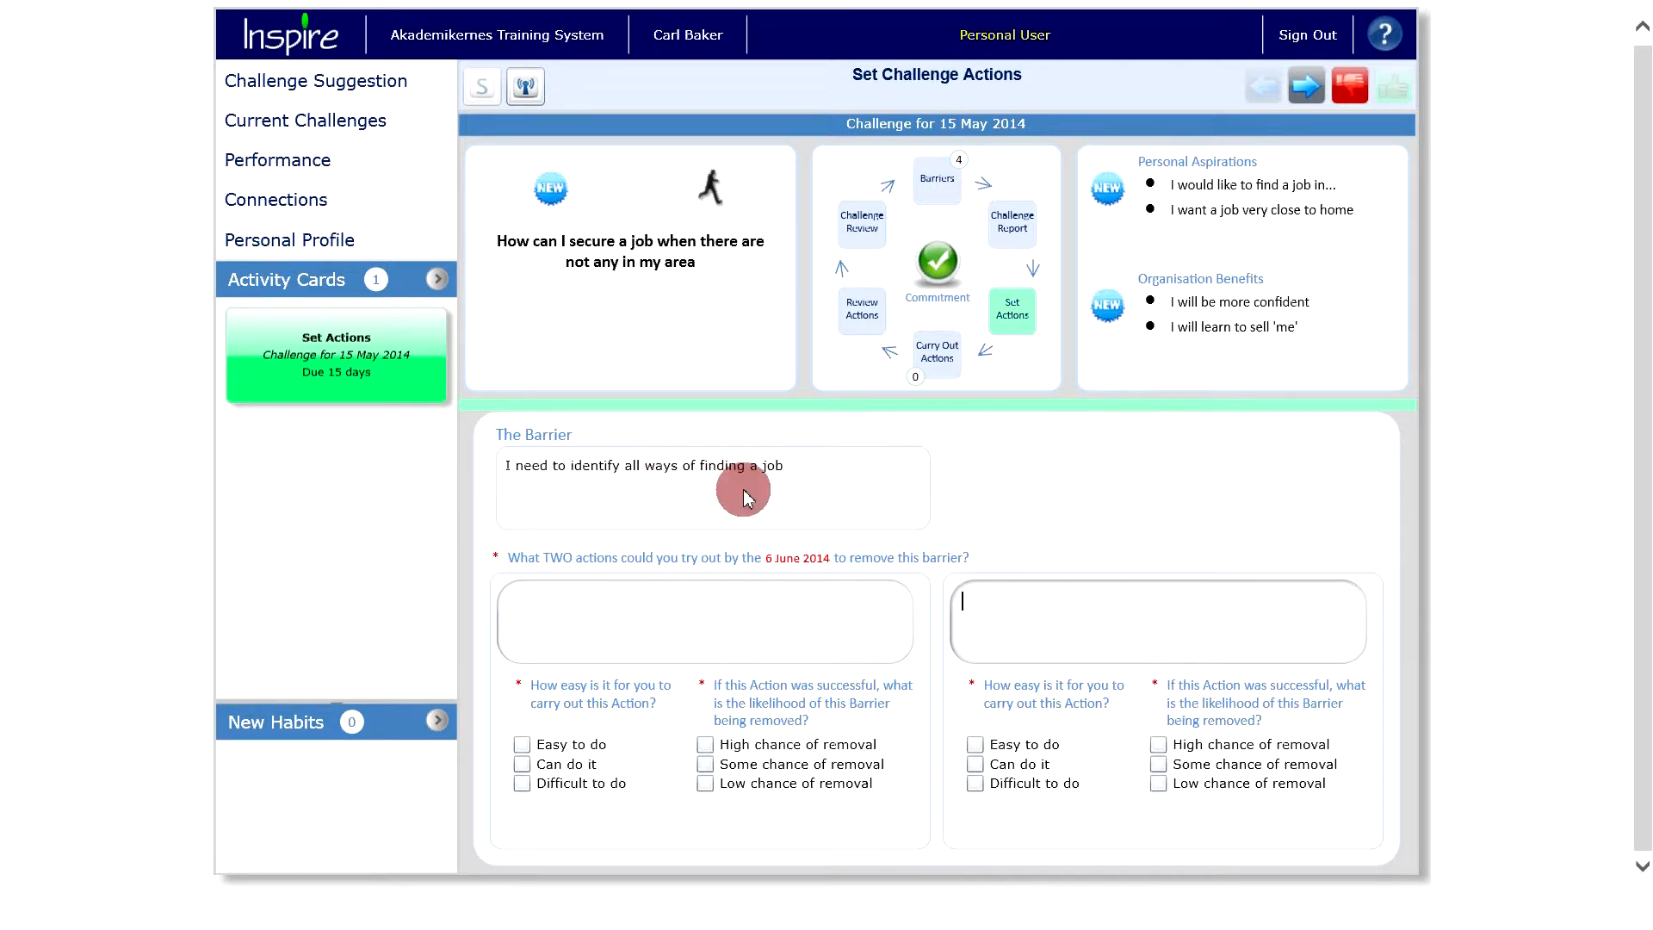
pyautogui.click(632, 608)
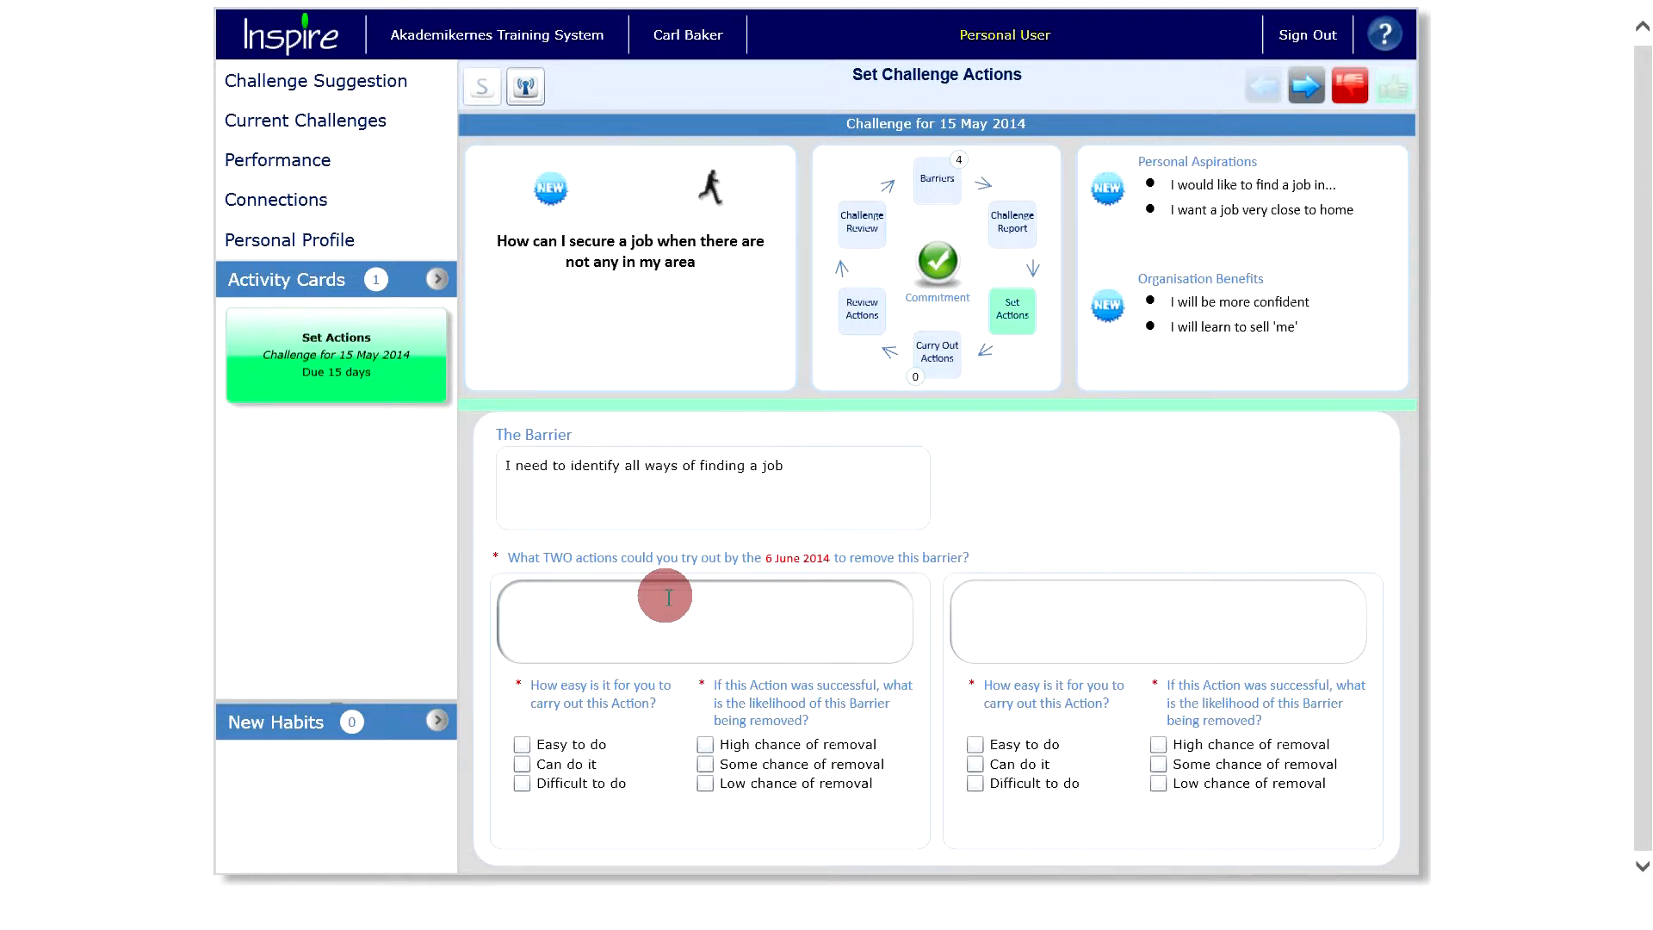
pyautogui.write('Create a list of all the ways to find')
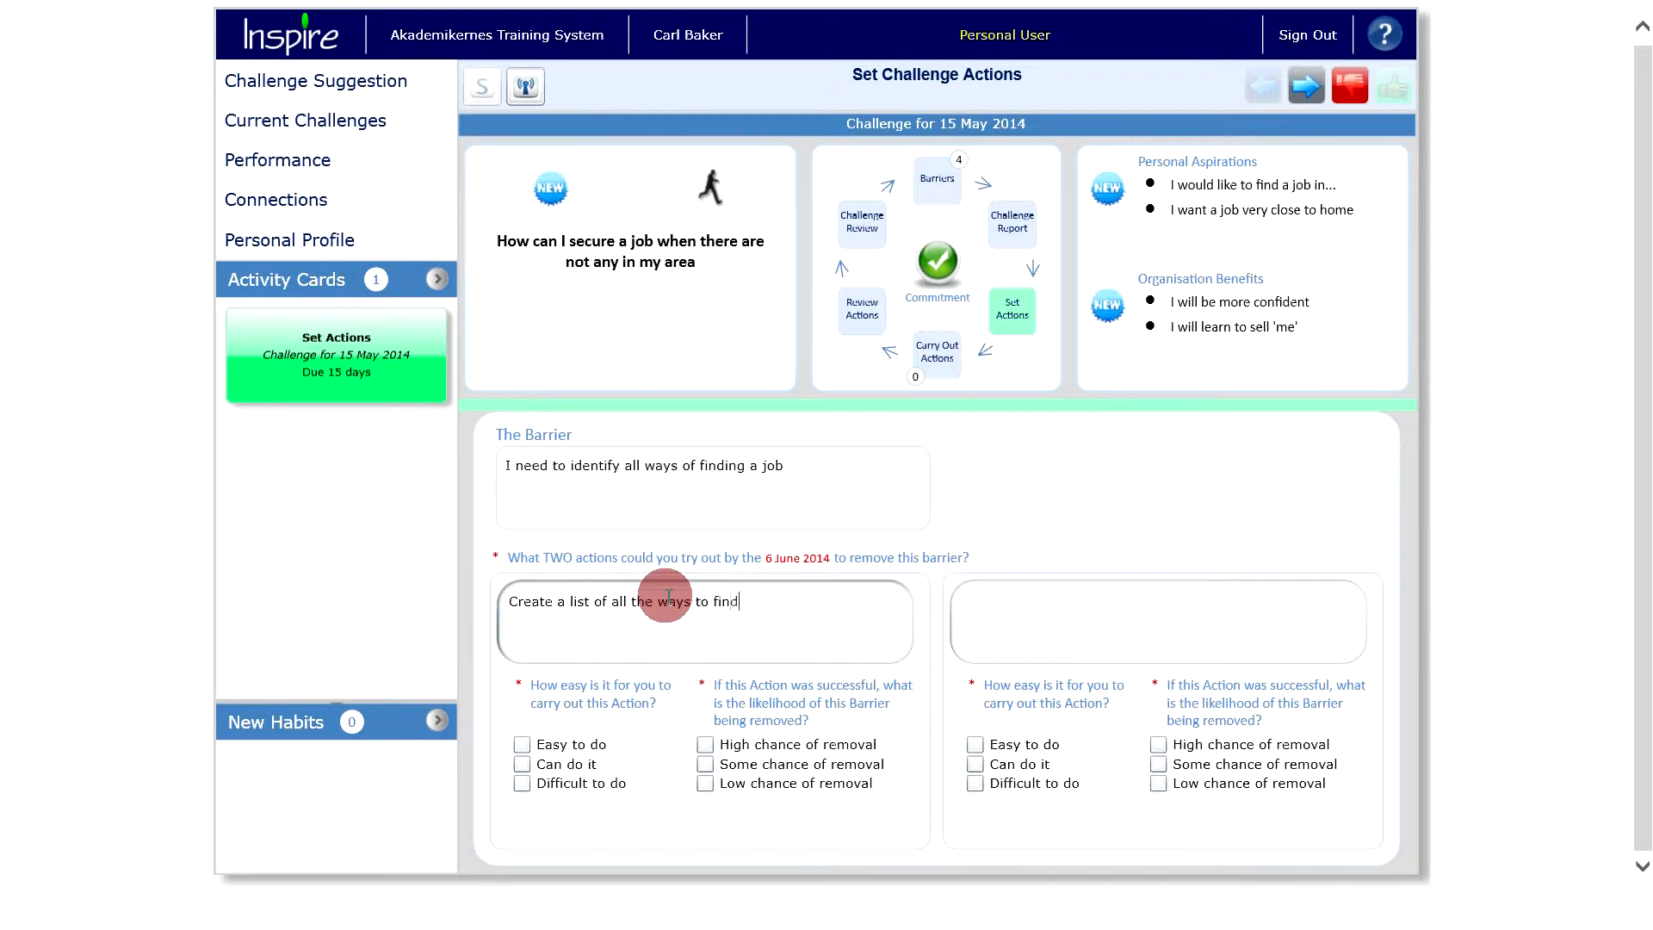
pyautogui.write(' a job')
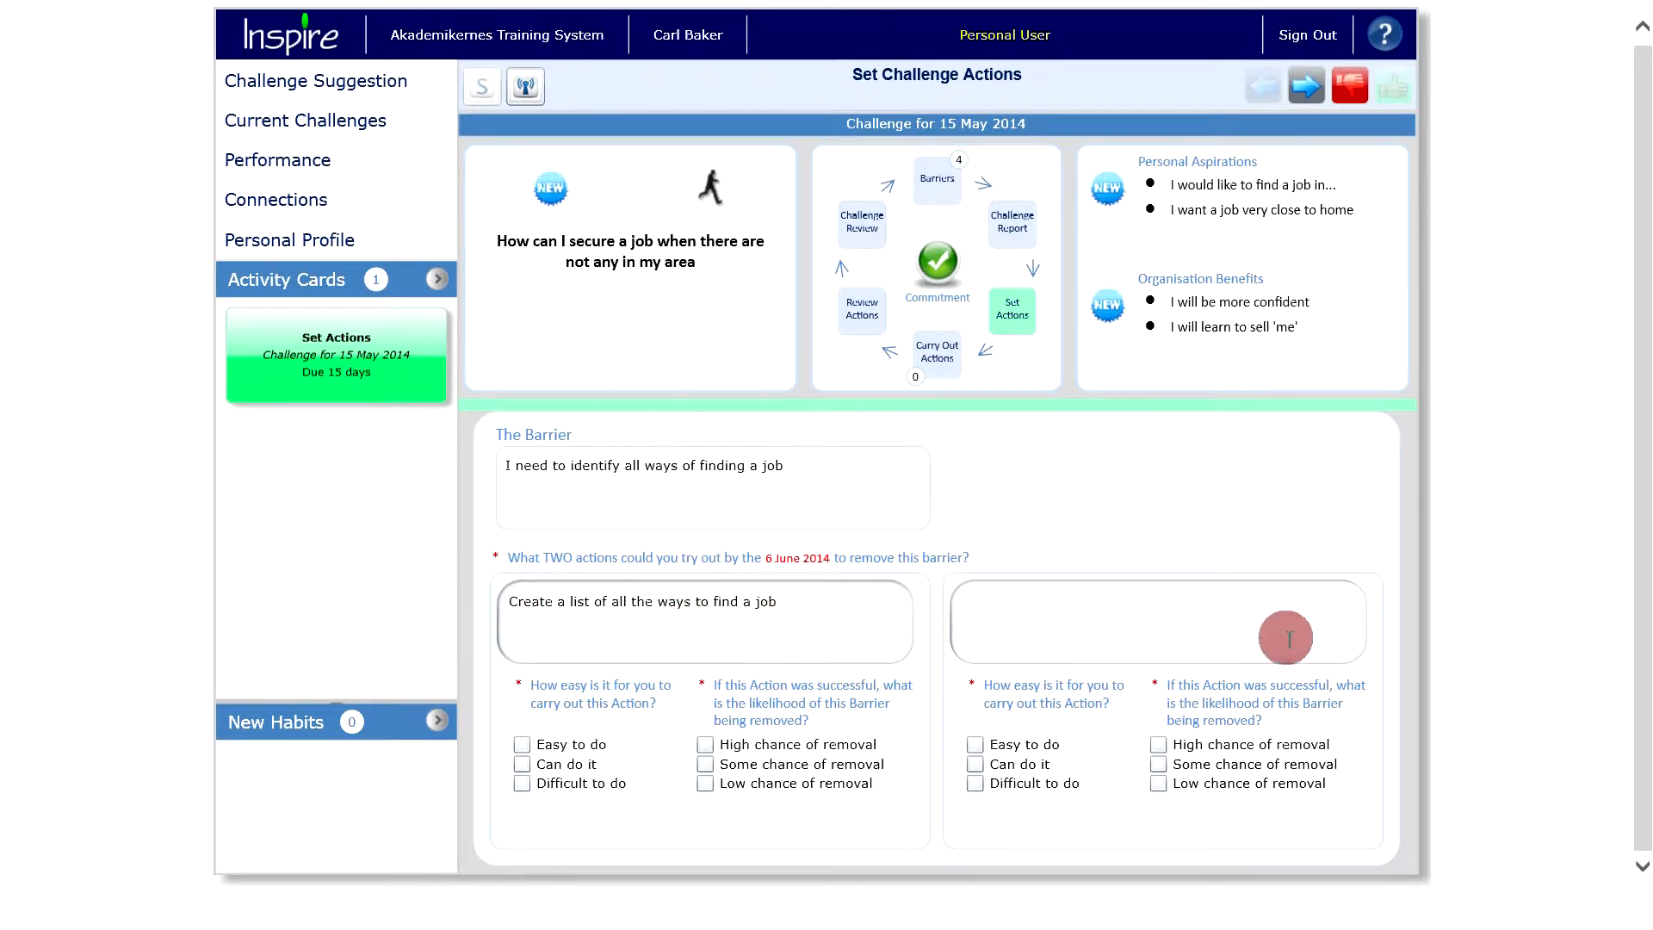
# Enter "Ask friends to help identify all ways of finding a job" as the second action for the barrier
pyautogui.click(1200, 612)
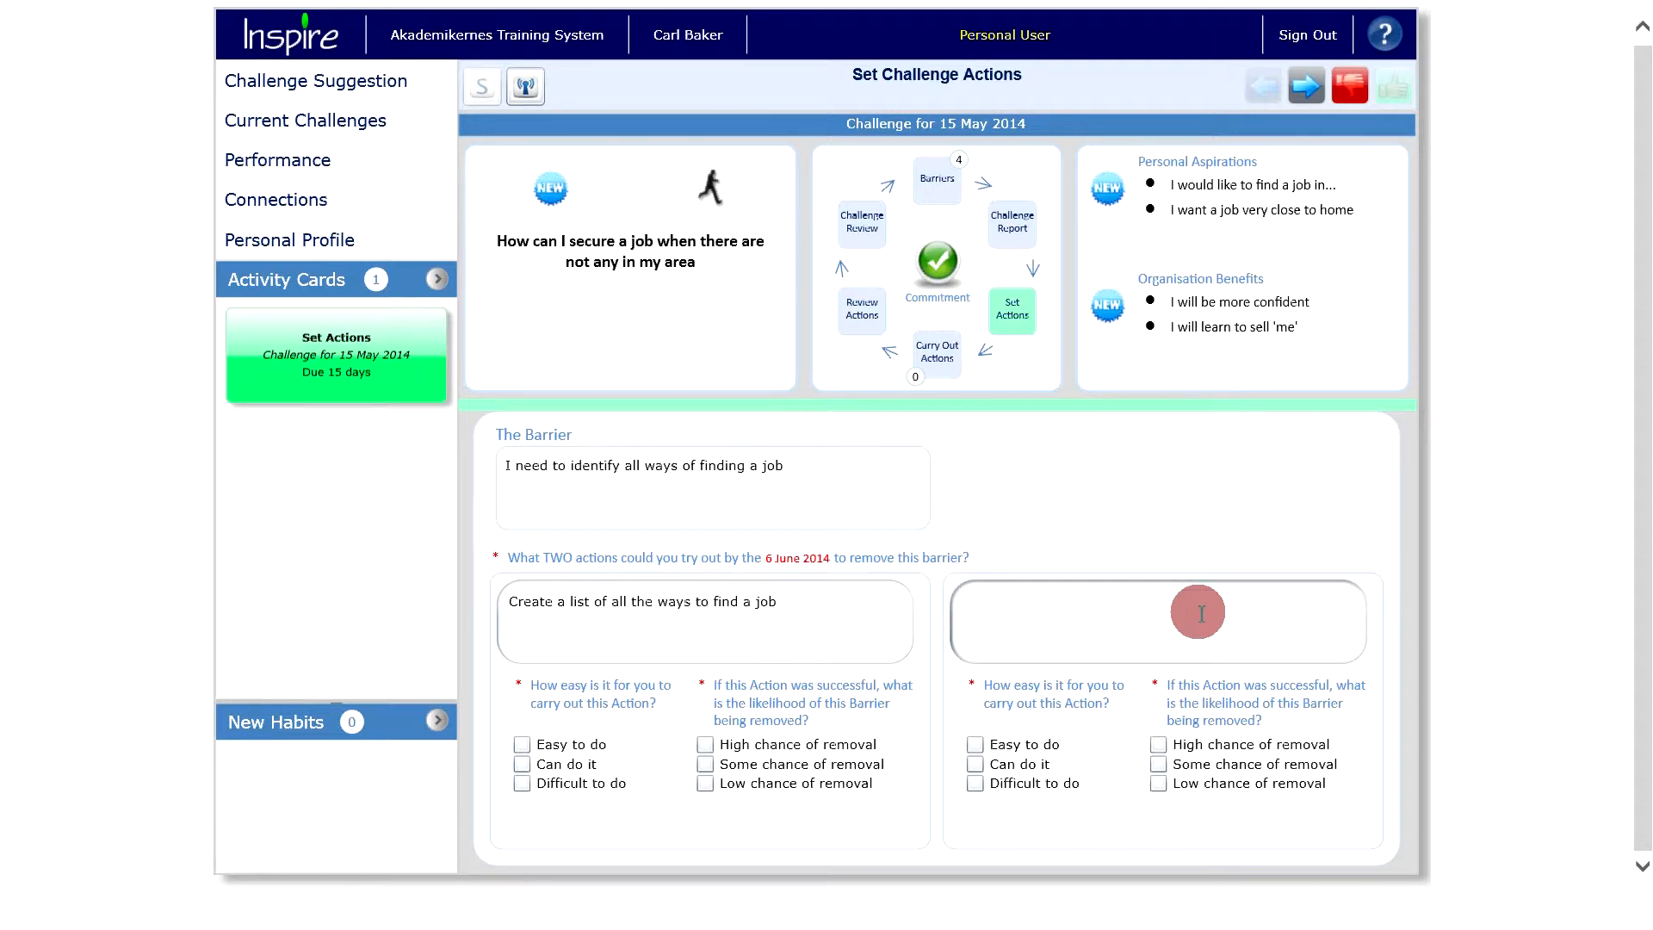
pyautogui.write('Ask friends to help identify all ways ')
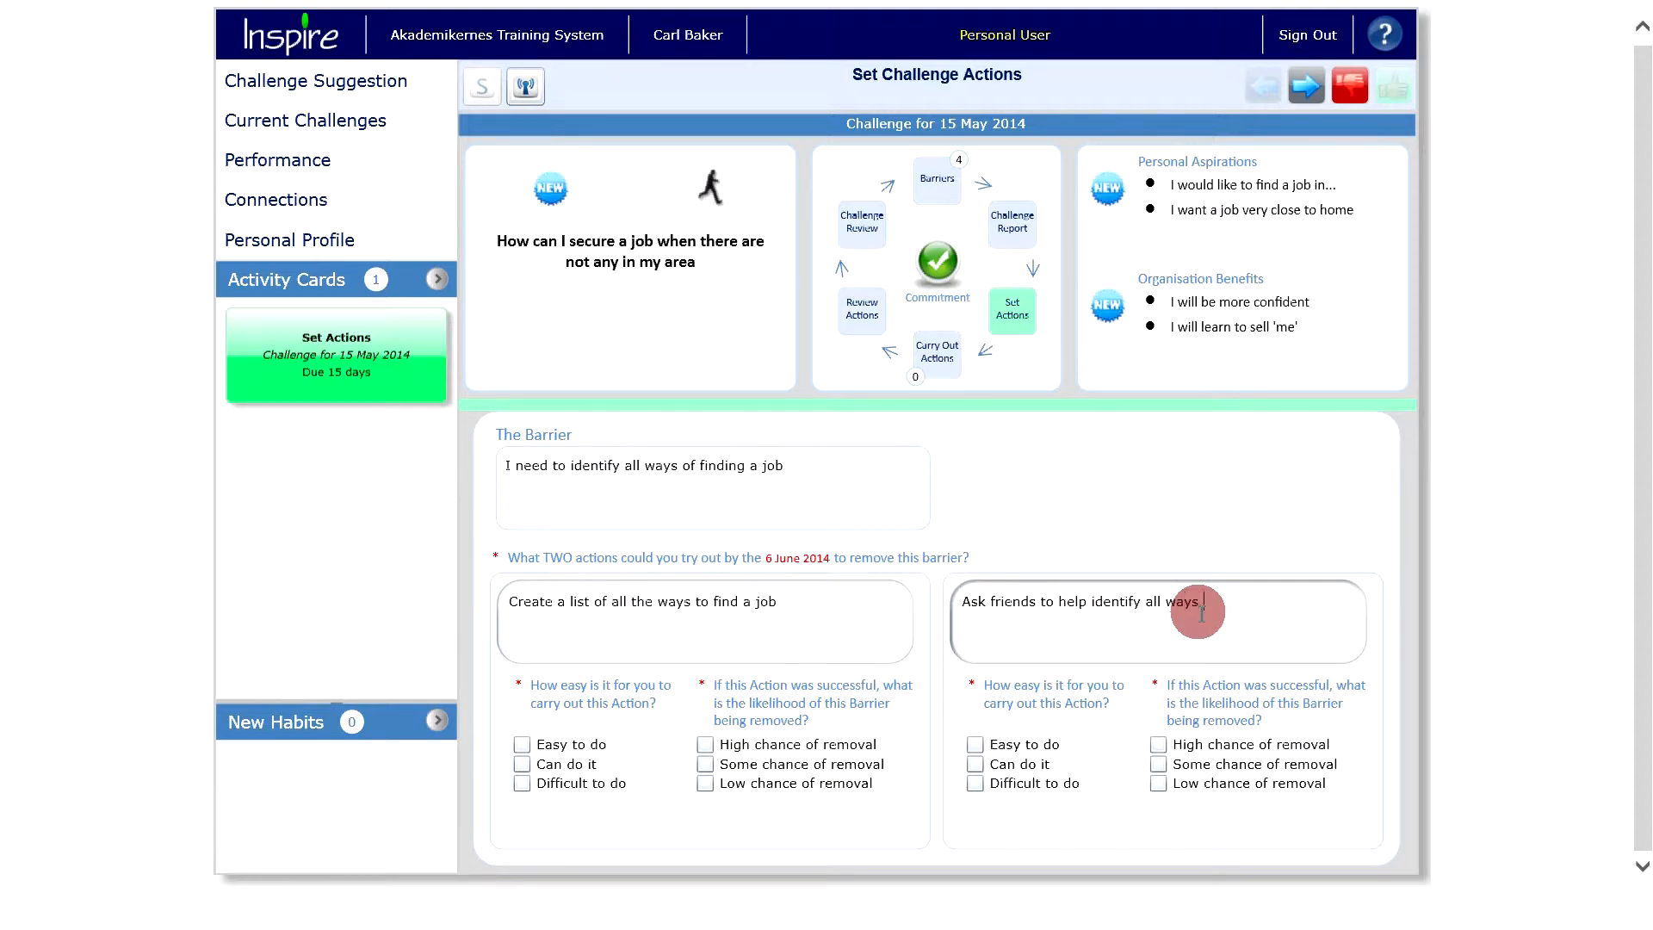
pyautogui.write('of finding a job')
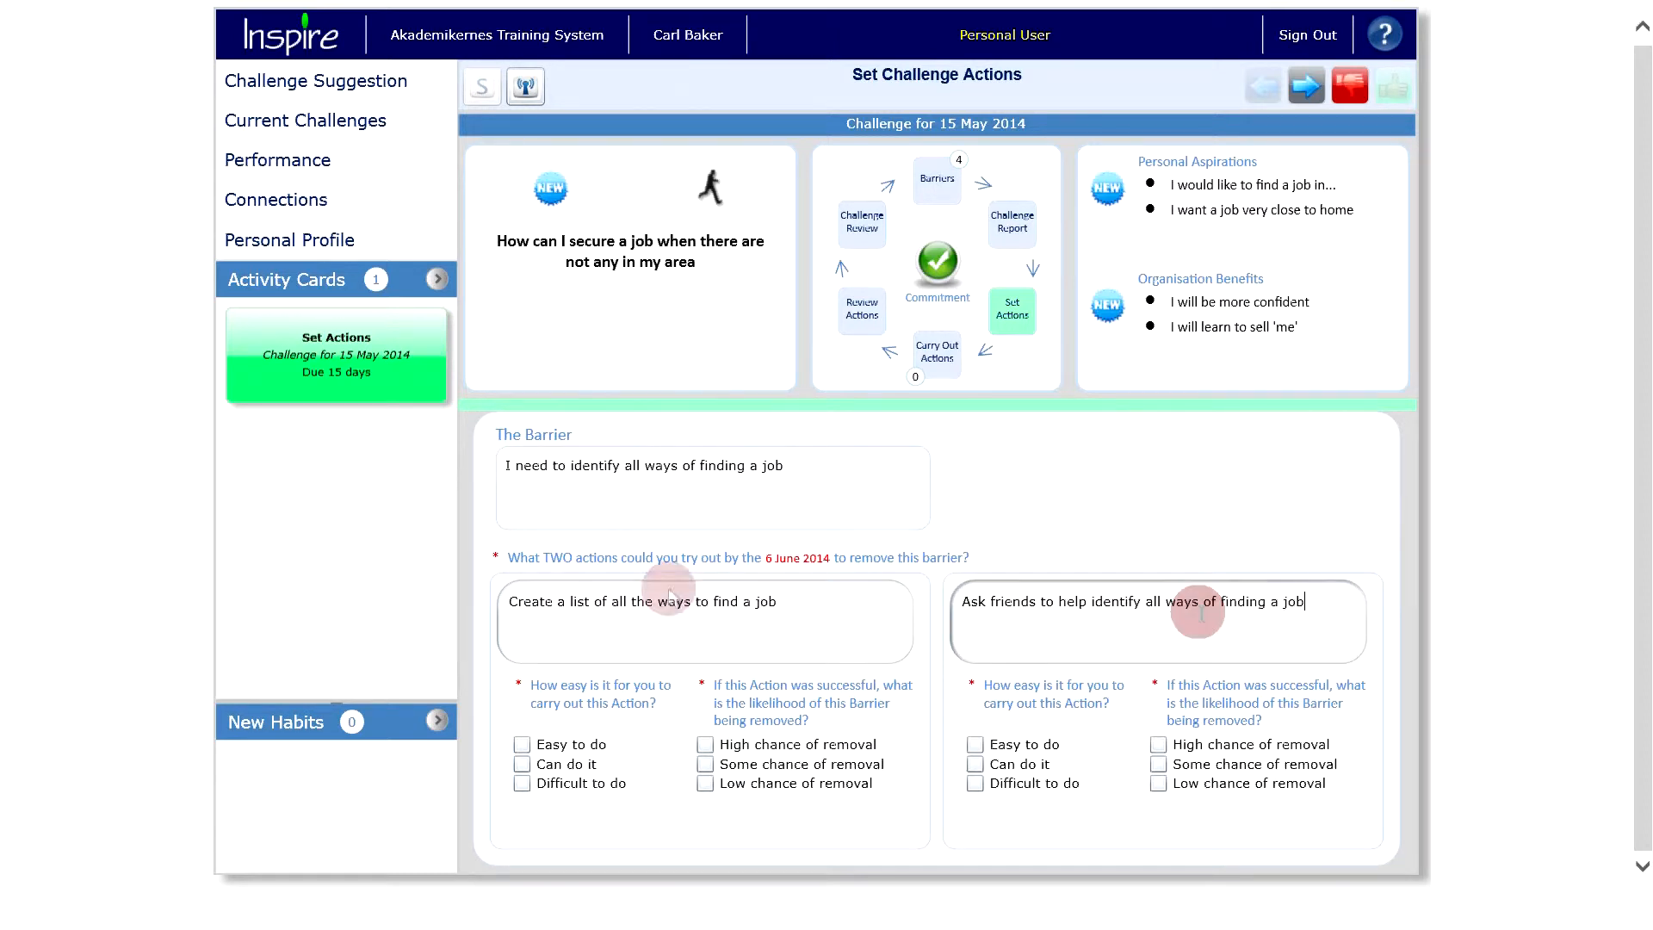
pyautogui.click(515, 603)
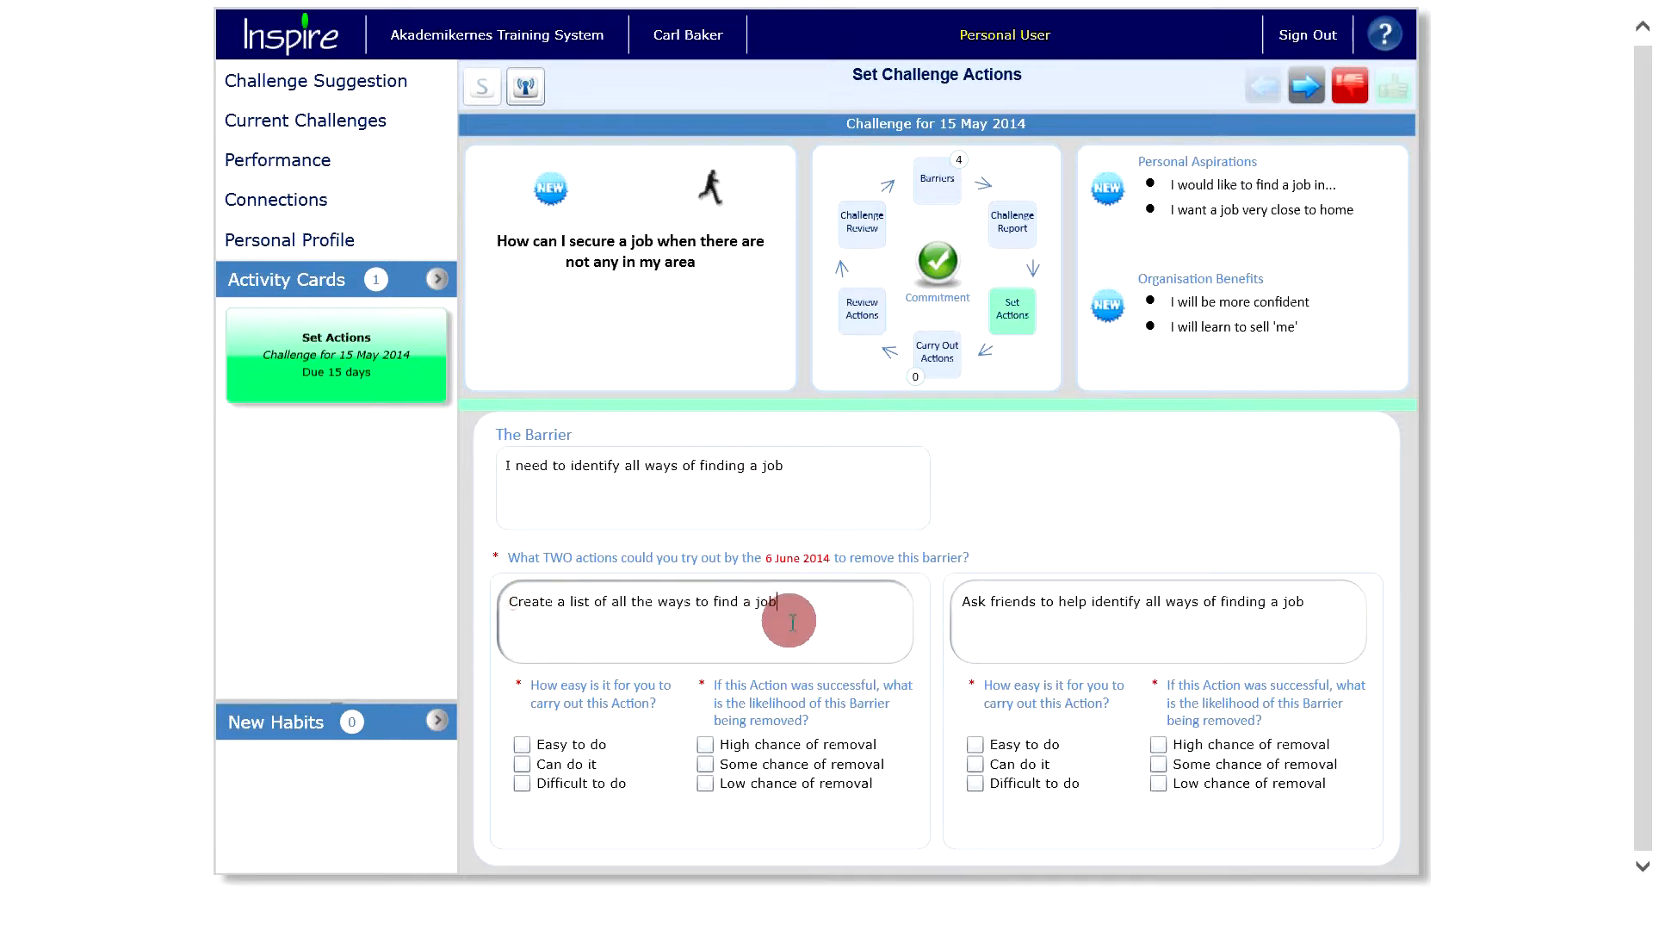
pyautogui.moveTo(512, 601); pyautogui.dragTo(744, 633)
pyautogui.click(743, 632)
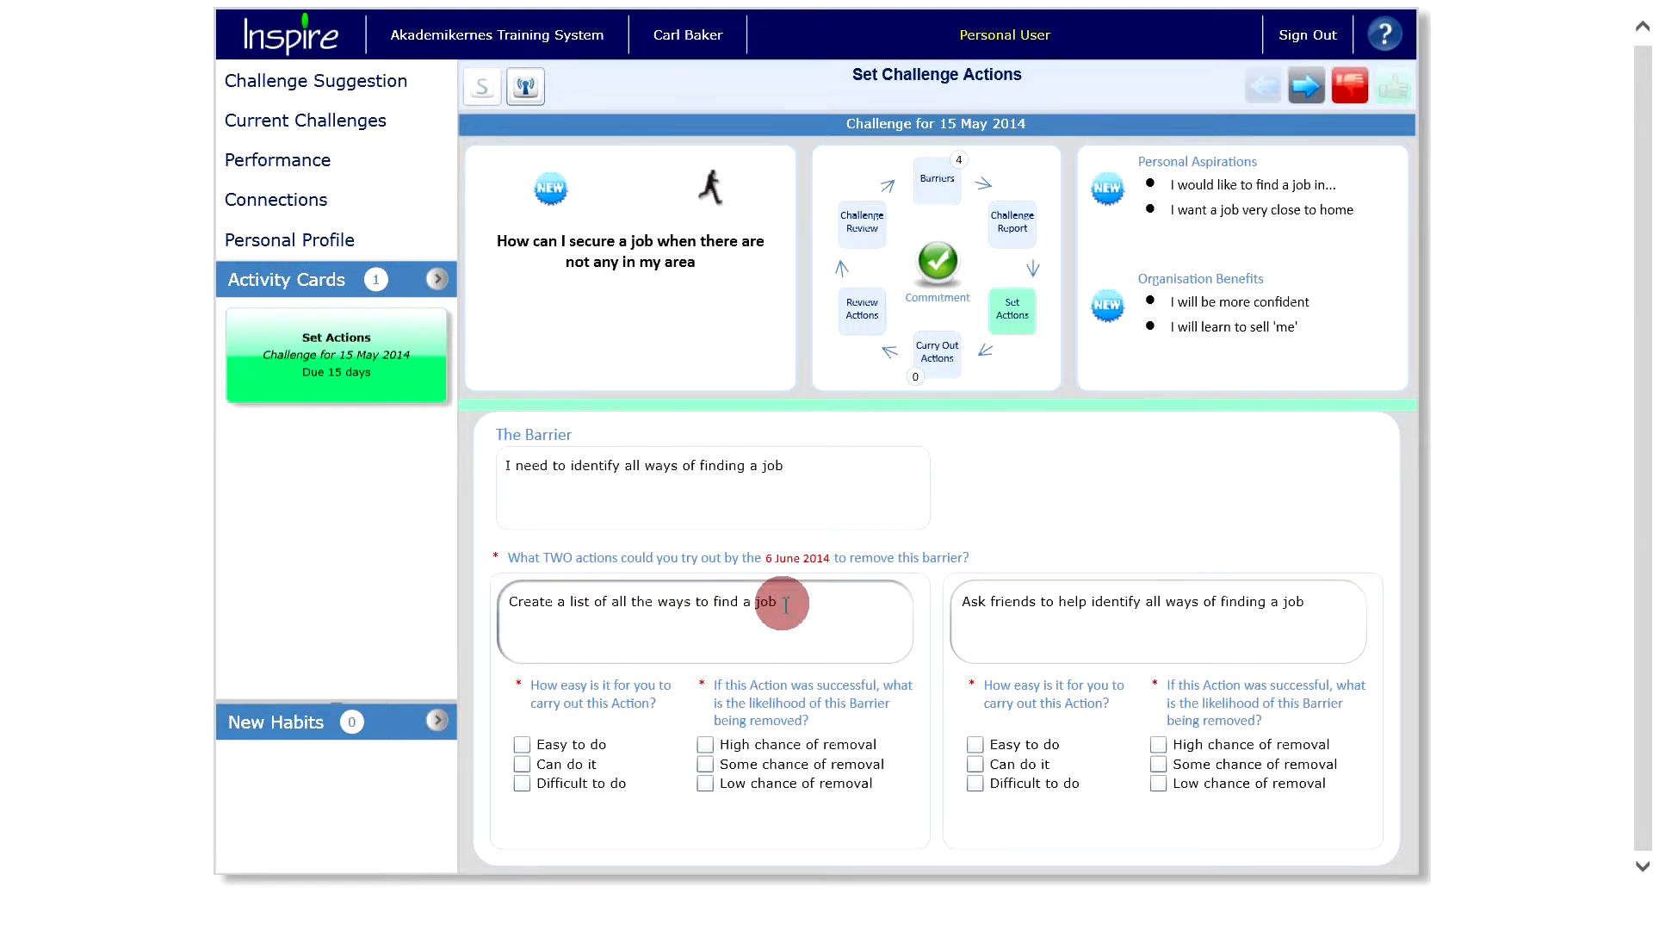
# Rate the first action "Easy to do" with "High chance of removal" and the second "Can do it" with "Some chance of removal"
pyautogui.click(522, 745)
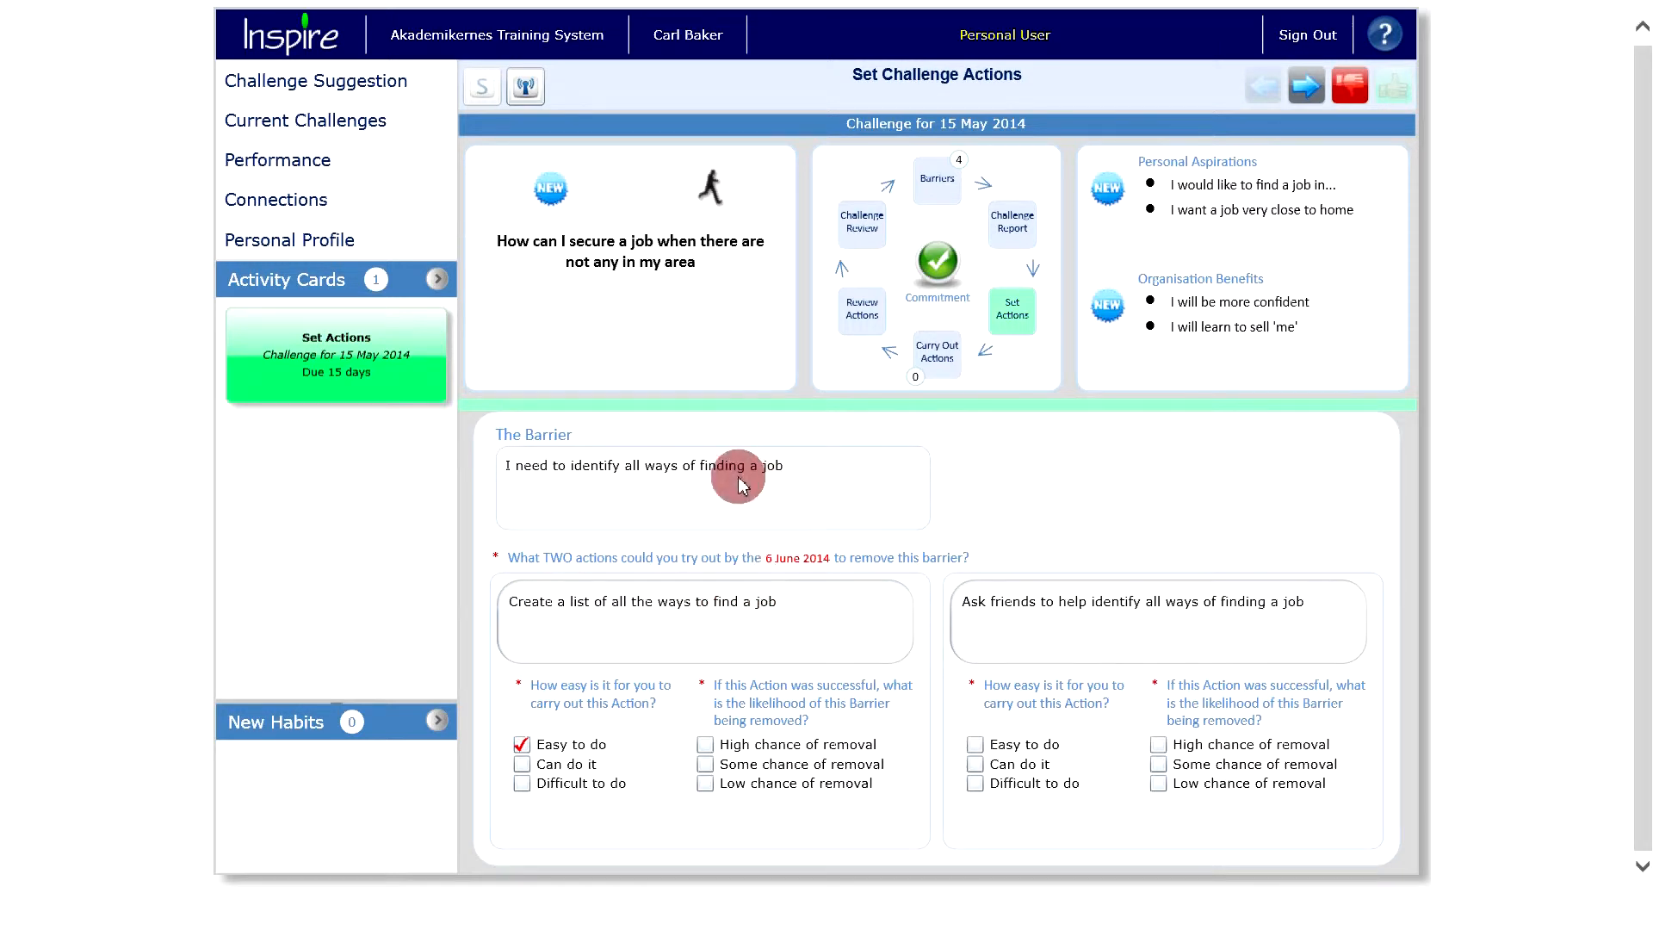
pyautogui.click(705, 745)
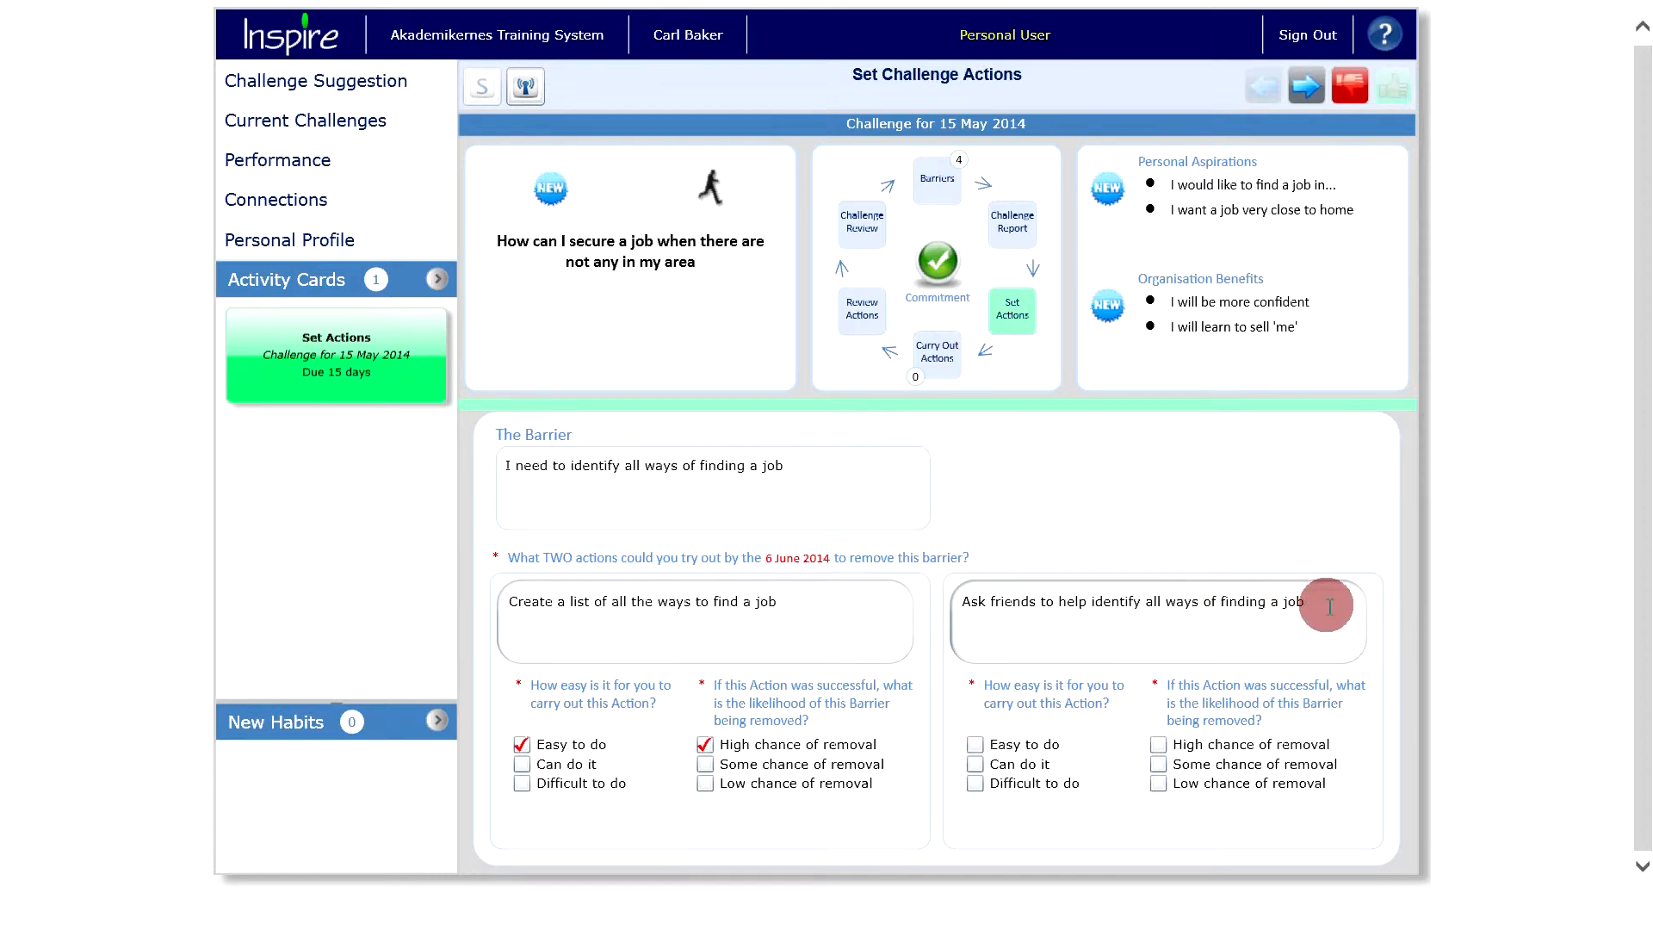
pyautogui.click(975, 764)
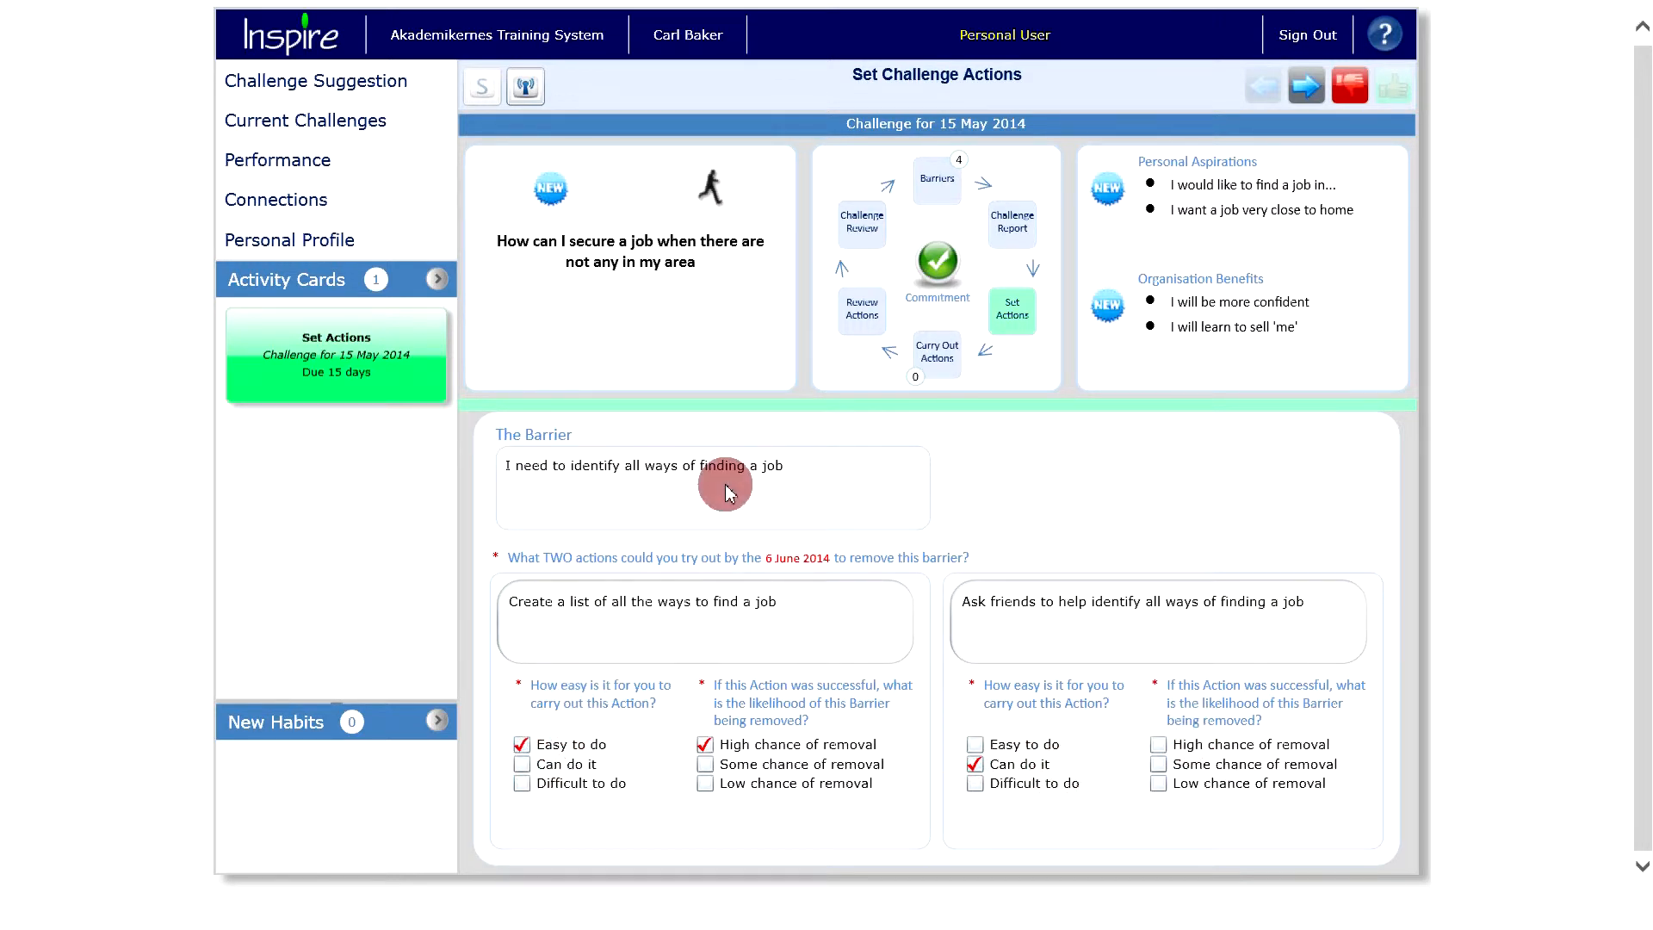
pyautogui.click(1157, 768)
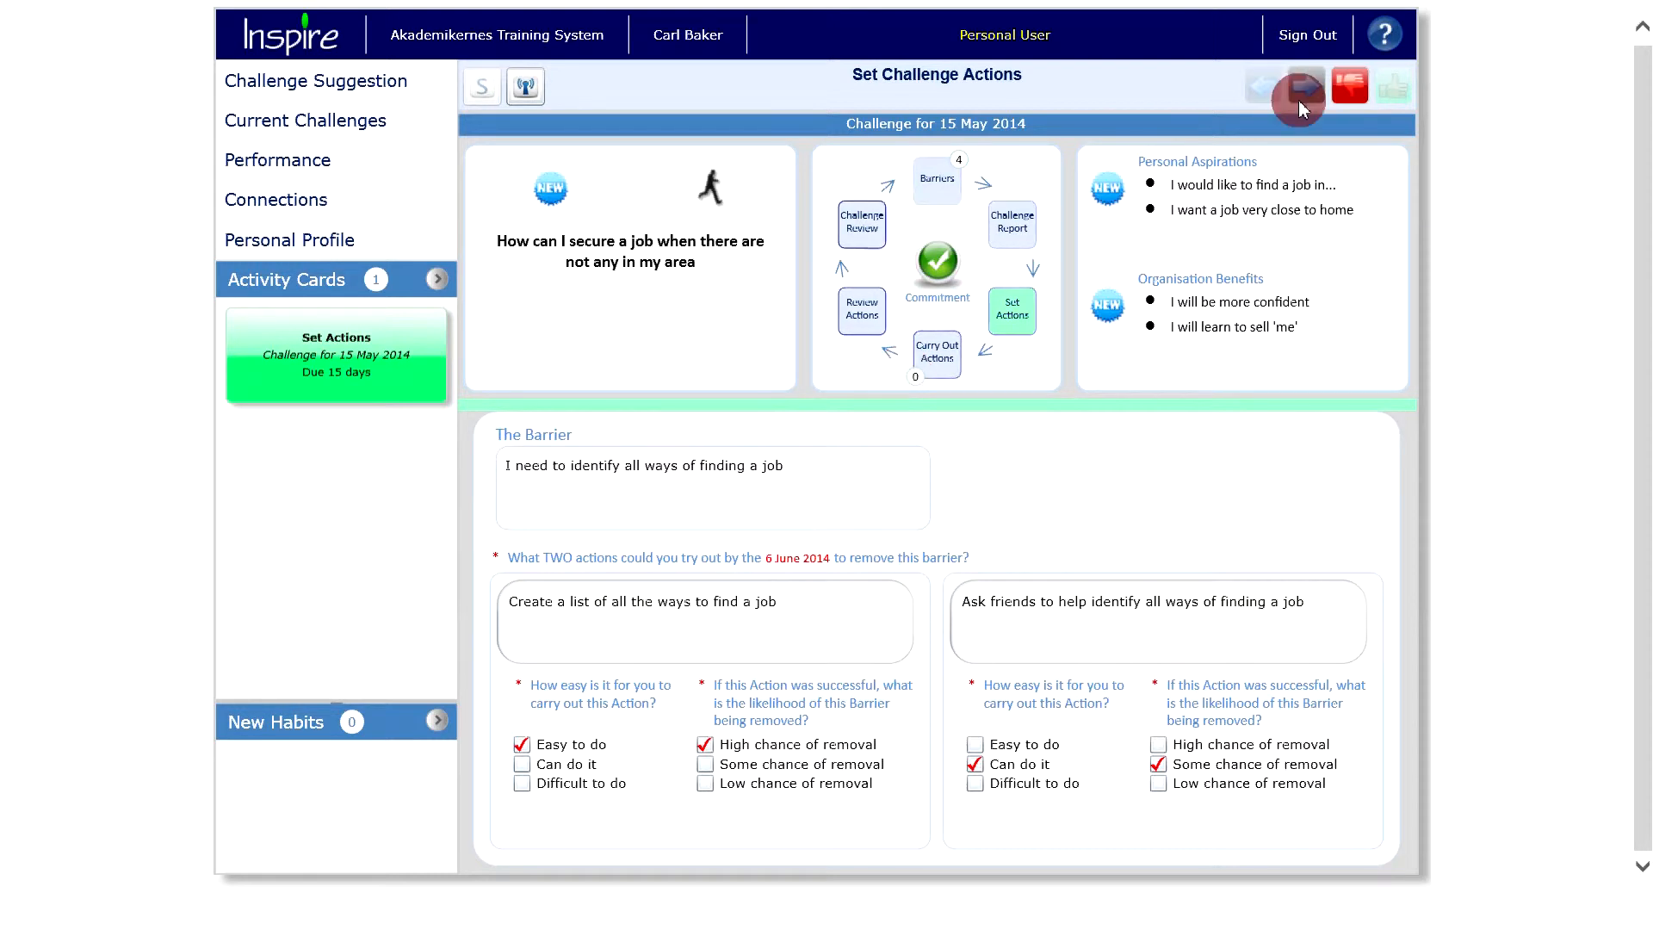
# Proceed to the selected action, accept it without setting a reminder, and choose to add another action
pyautogui.click(399, 364)
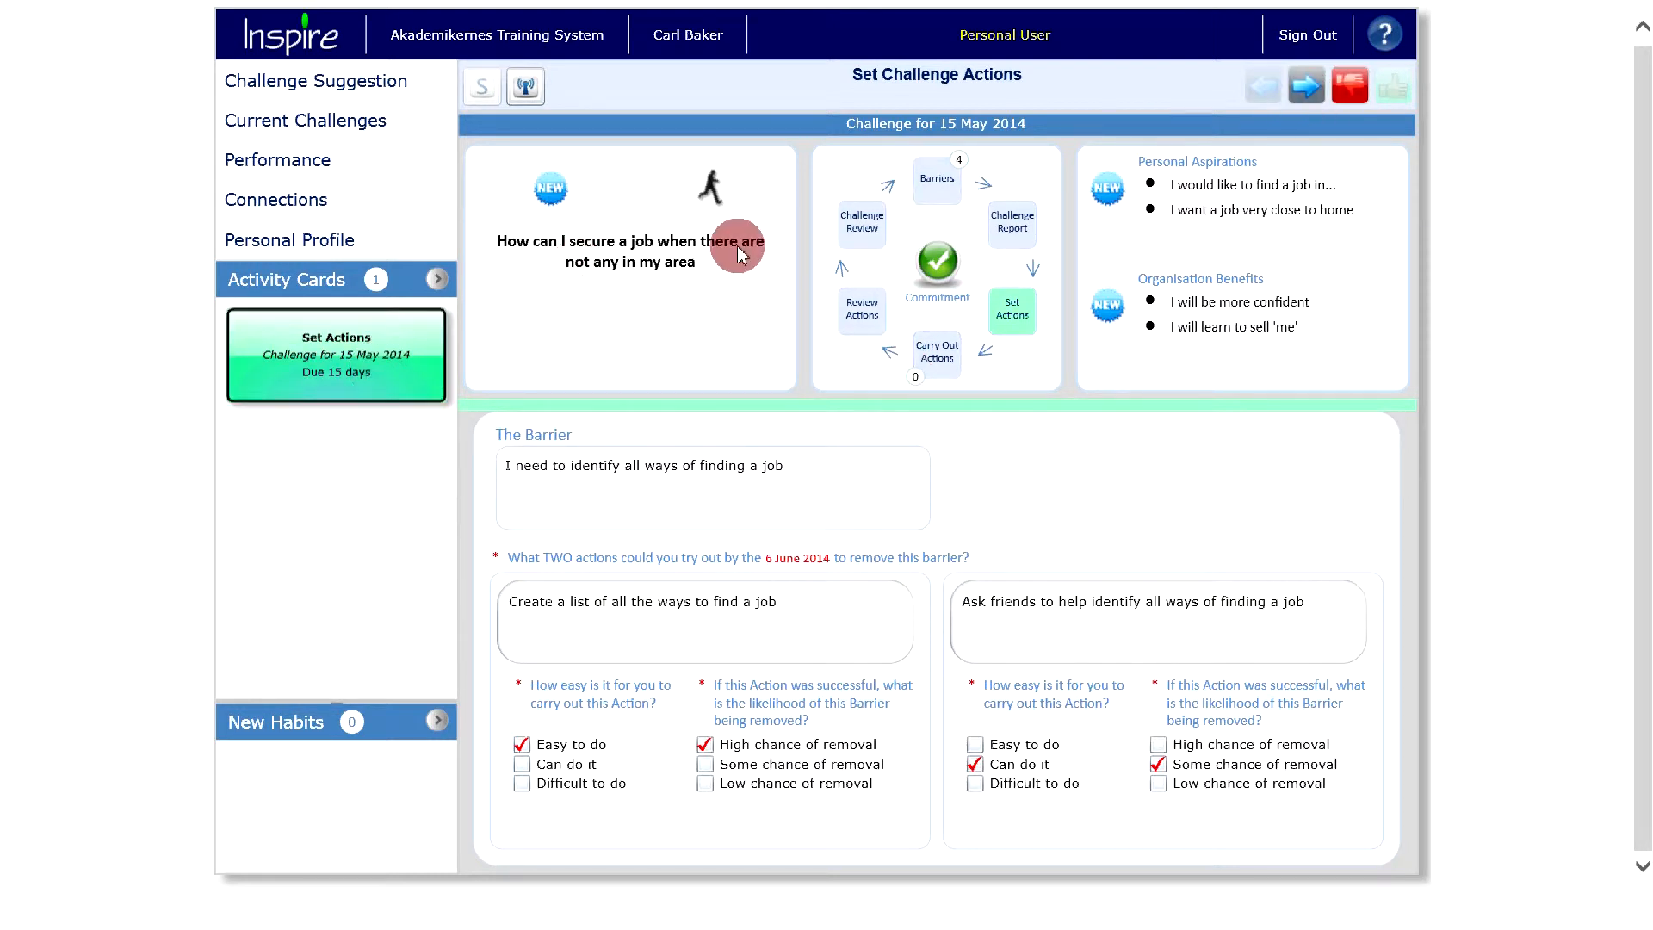
pyautogui.click(1308, 87)
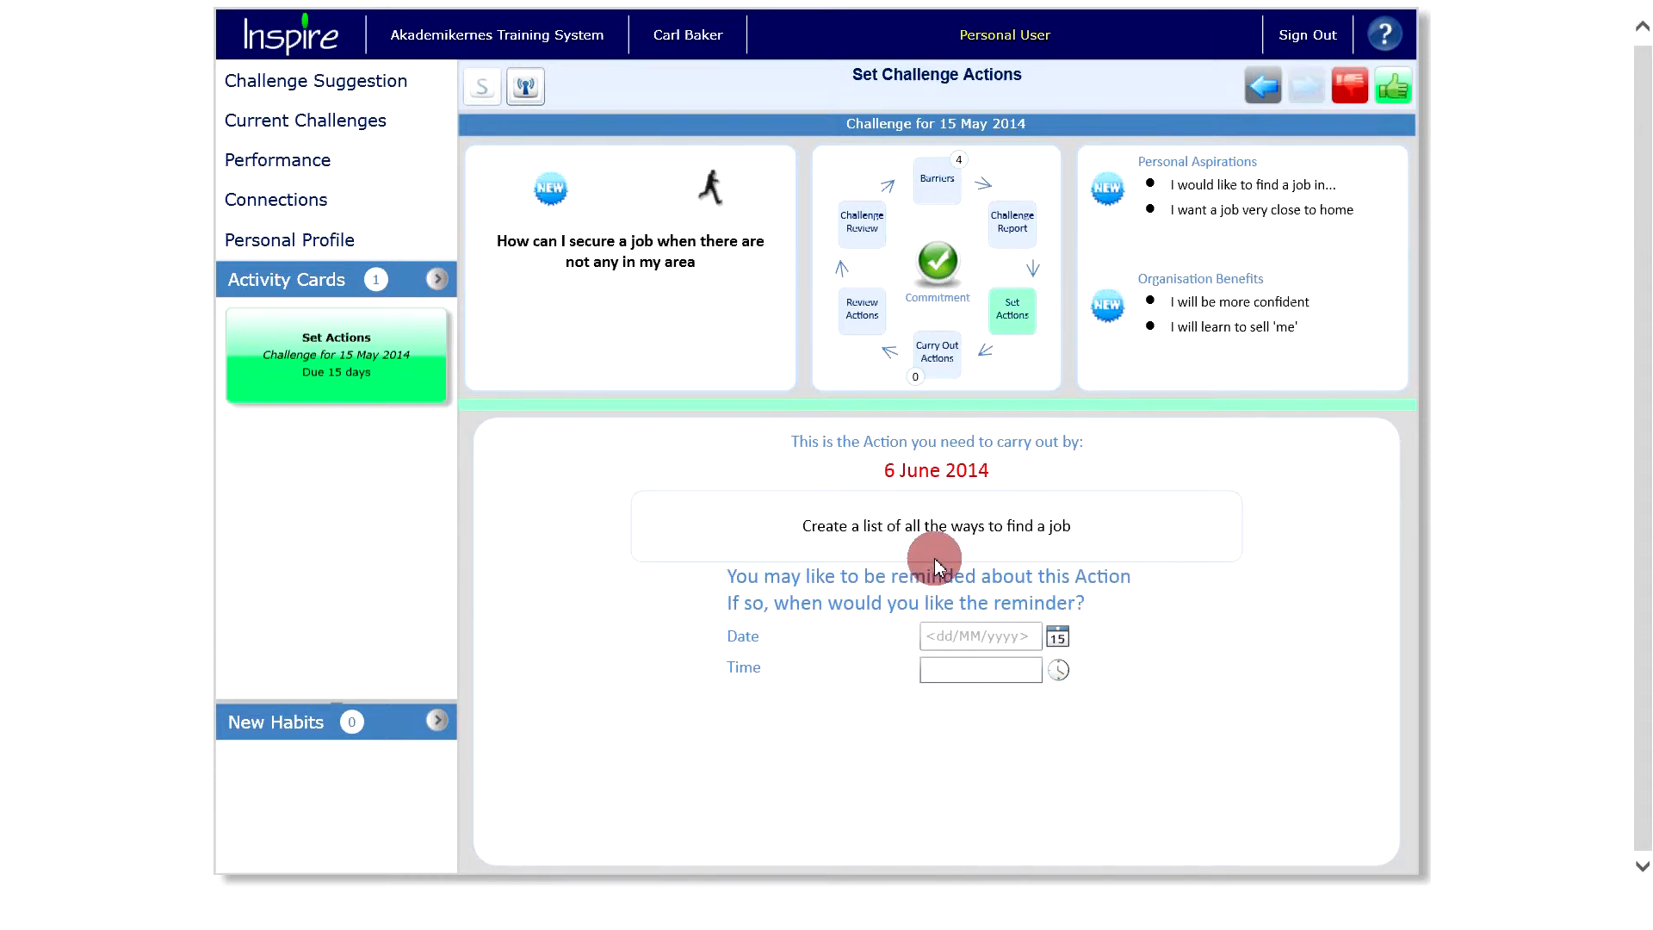
pyautogui.click(1057, 641)
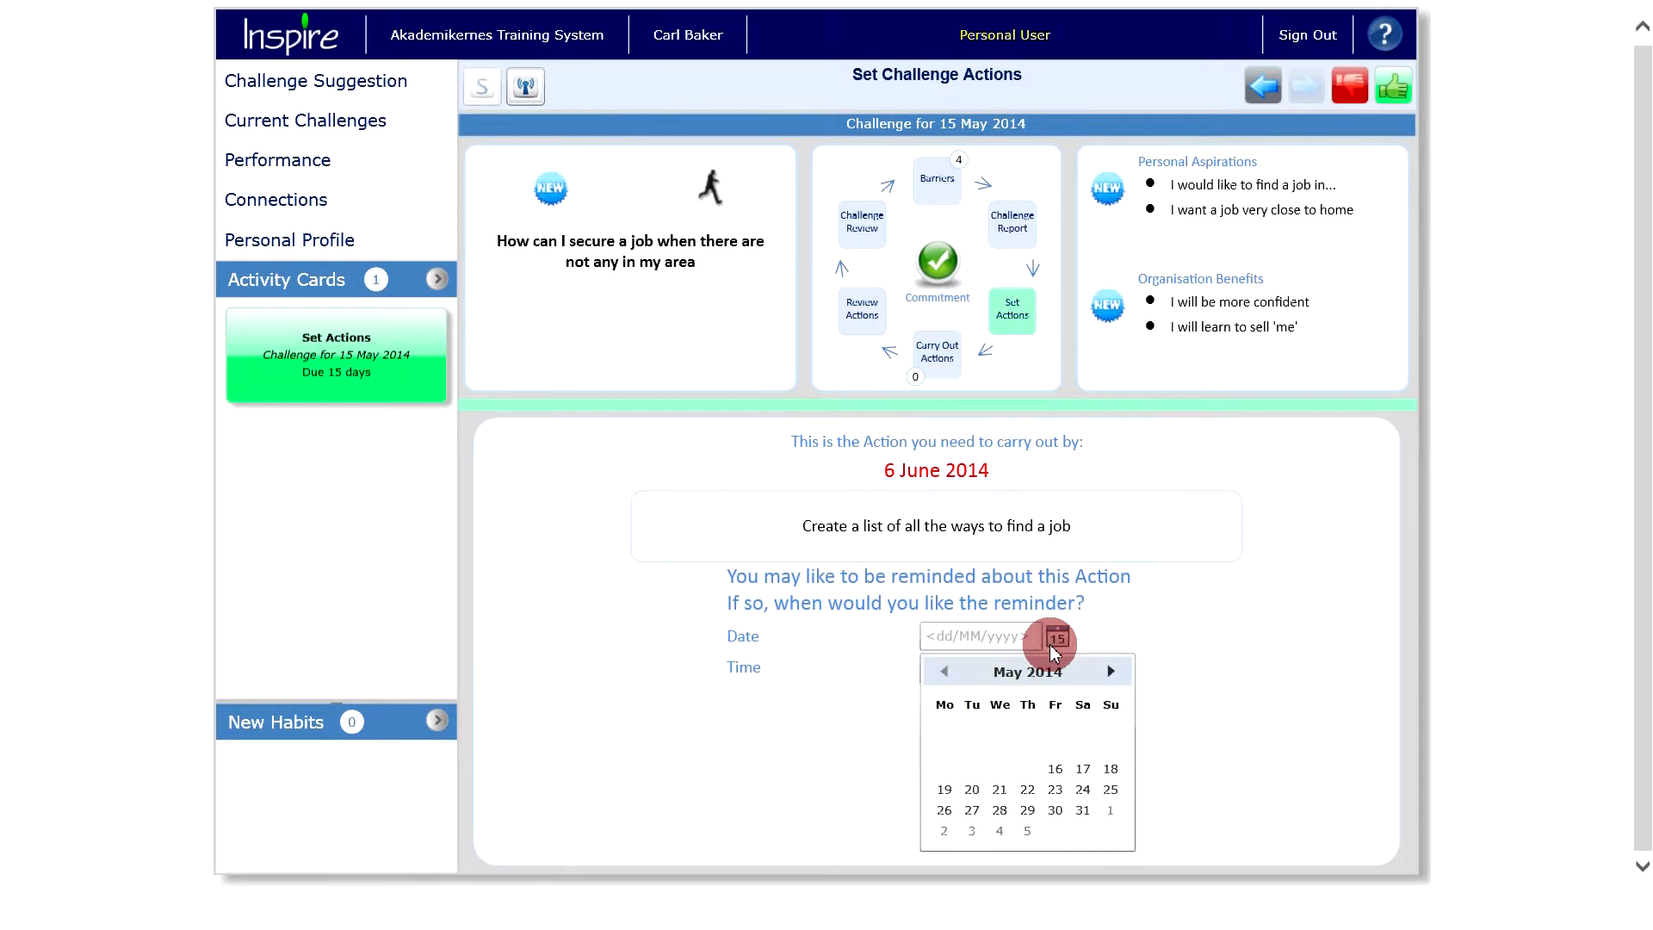
pyautogui.click(1206, 622)
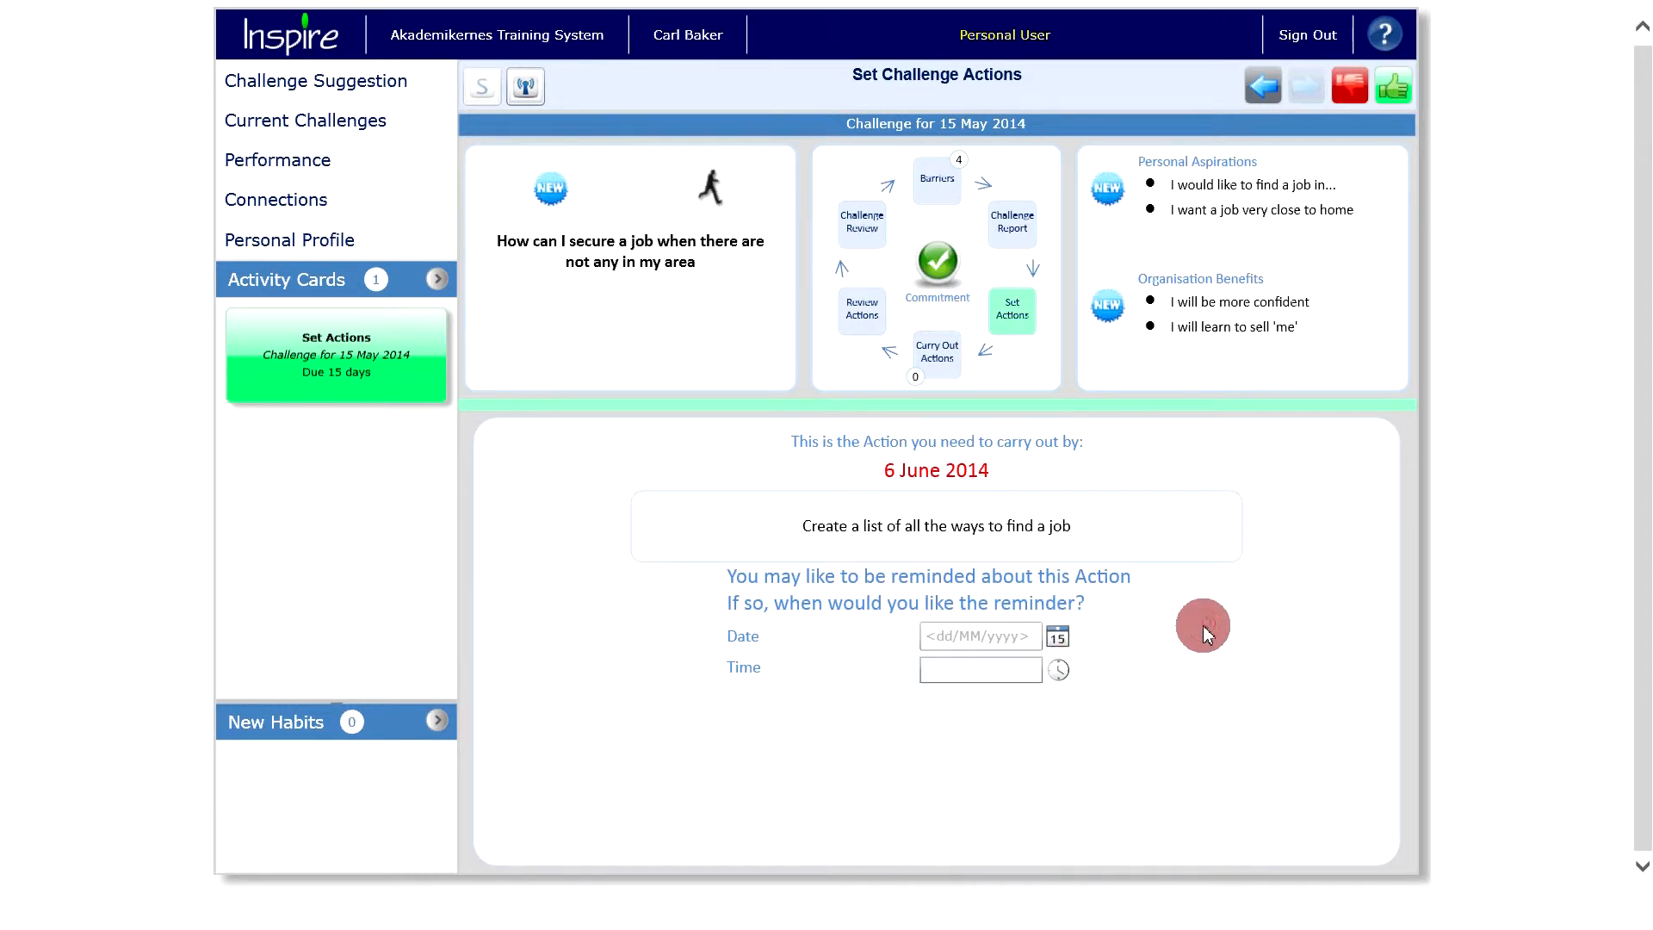
pyautogui.click(1391, 90)
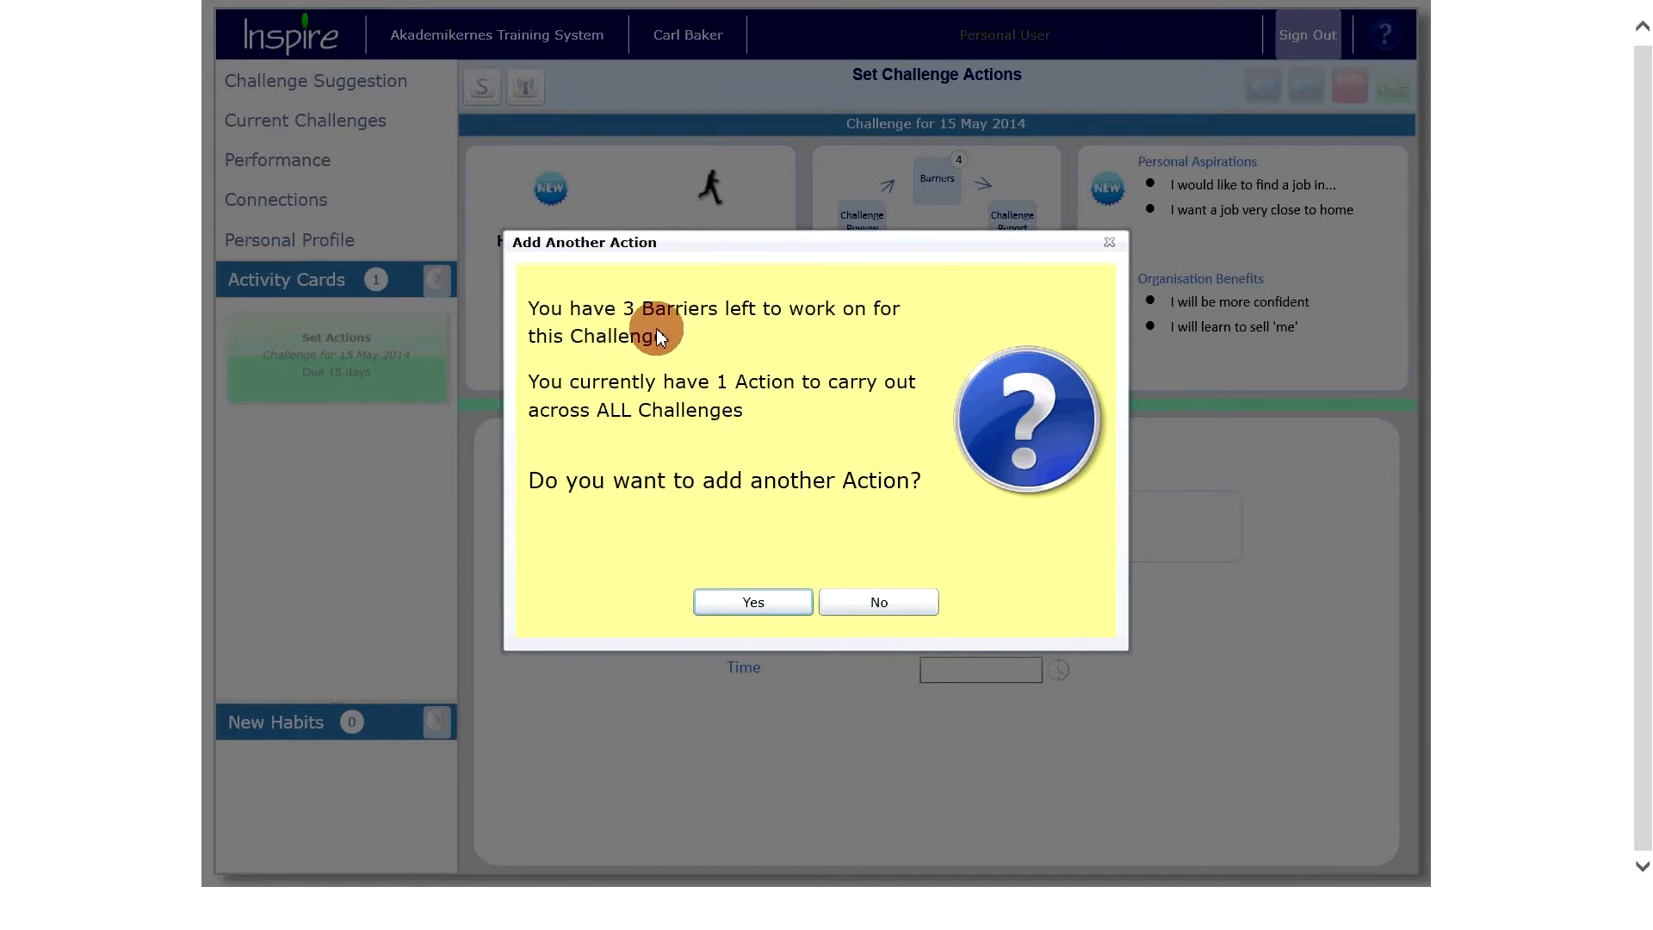
pyautogui.click(755, 603)
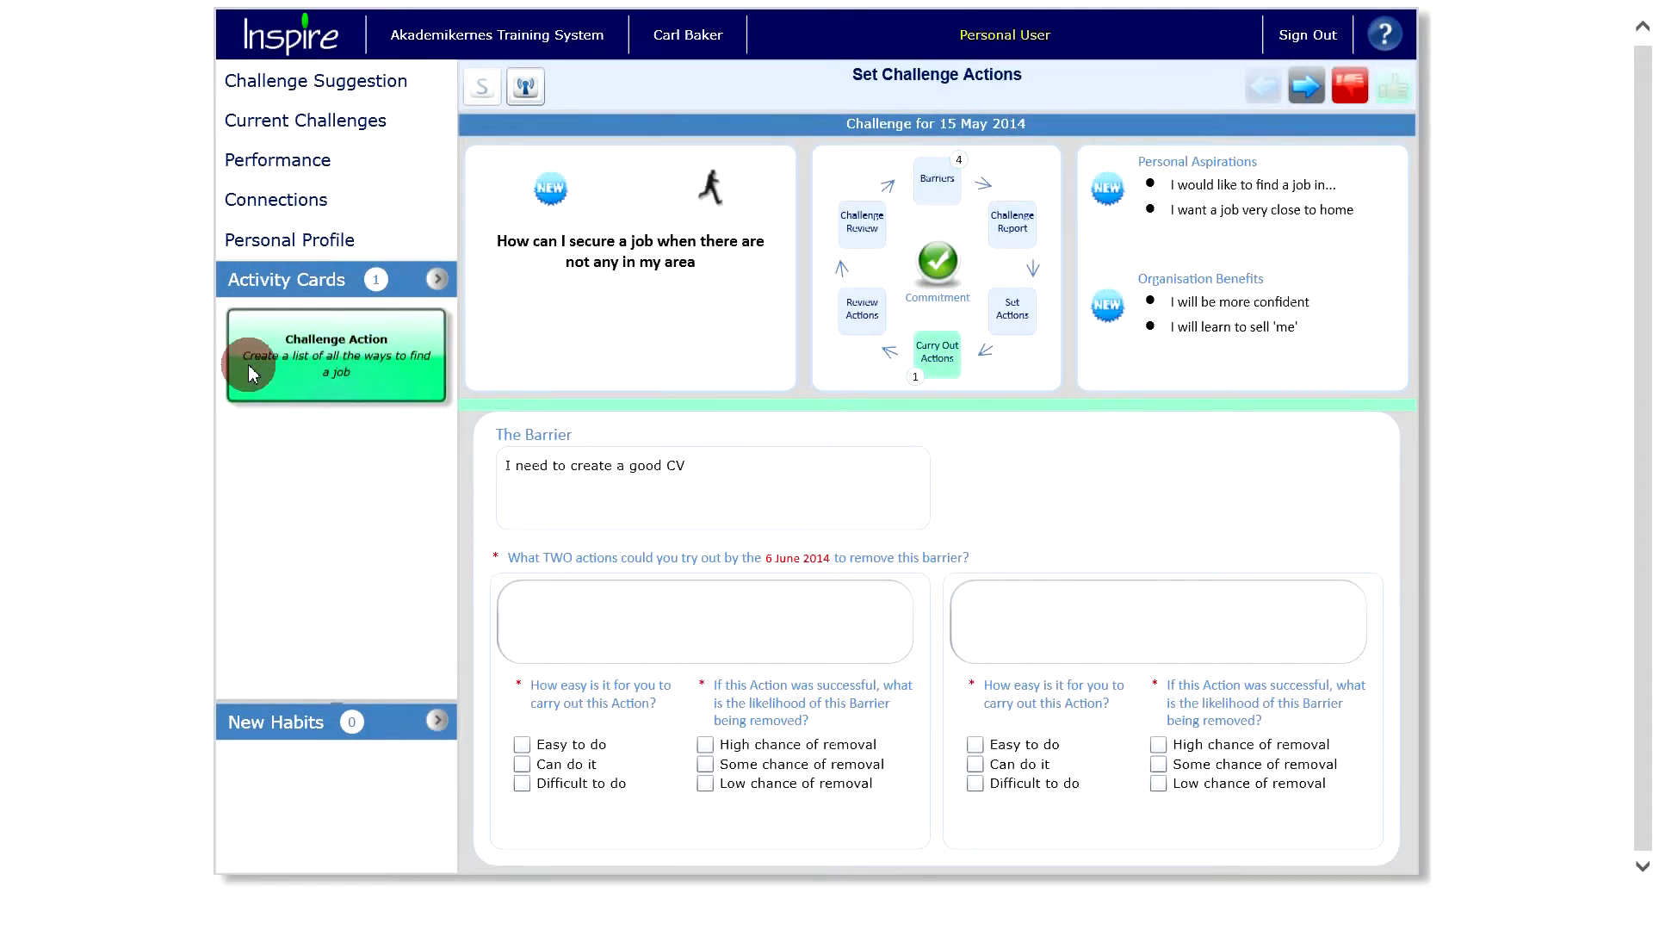
# Enter "Research what makes a good CV" and "Identify areas in my CV that need improving" as the two actions for the CV barrier
pyautogui.click(337, 381)
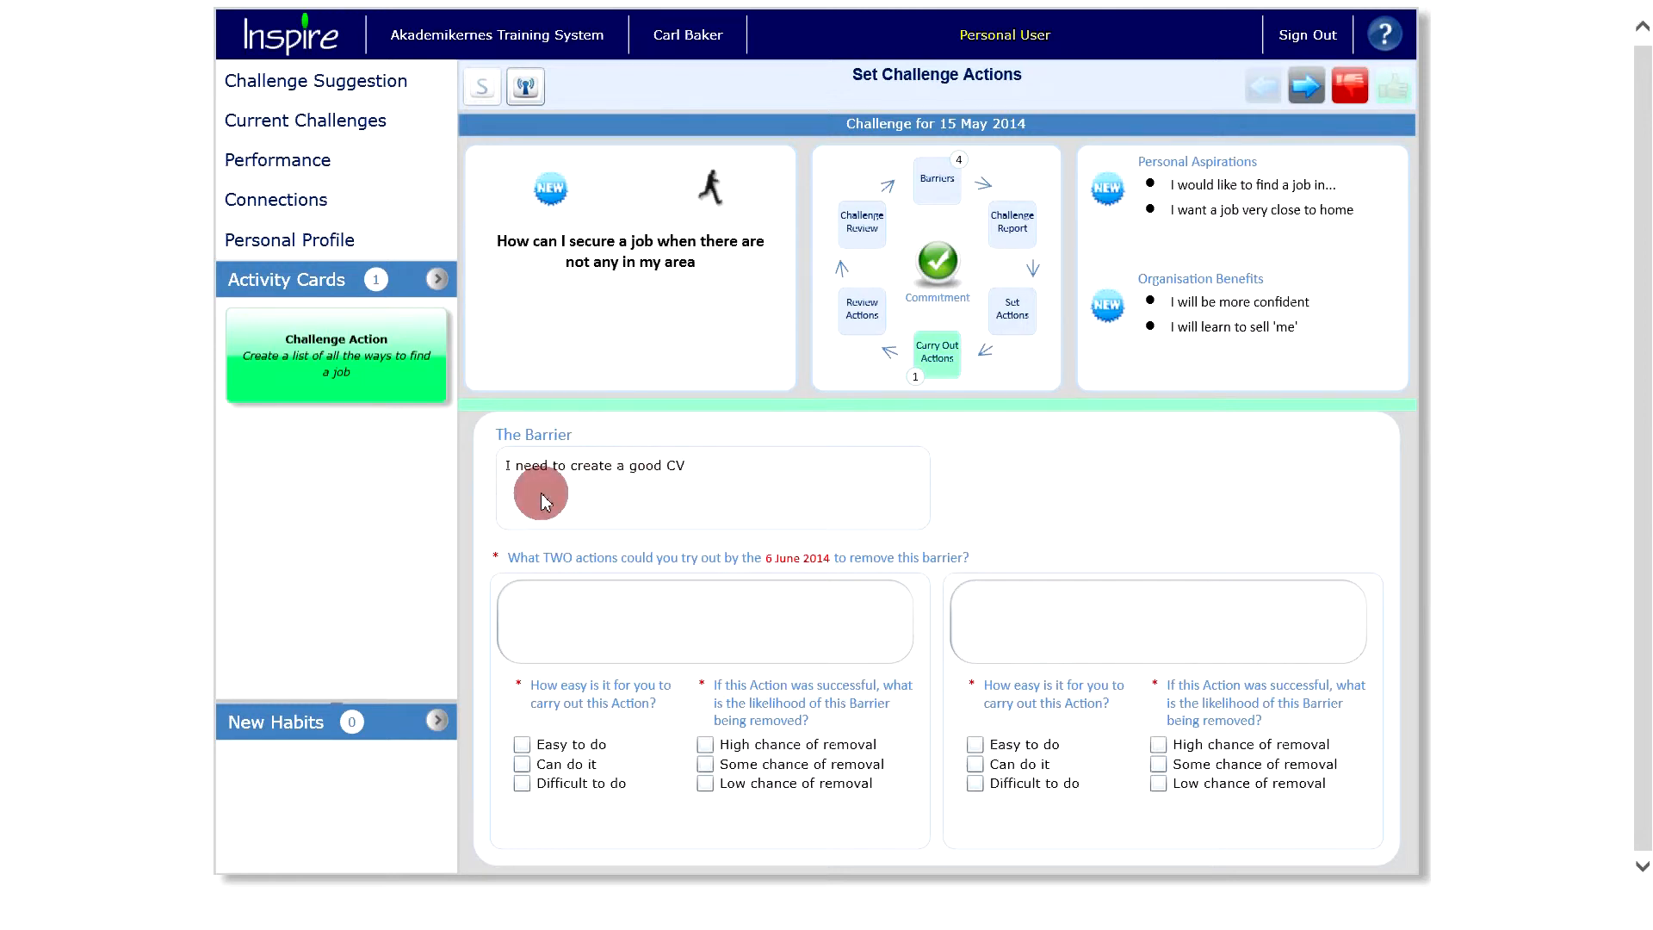
pyautogui.click(689, 605)
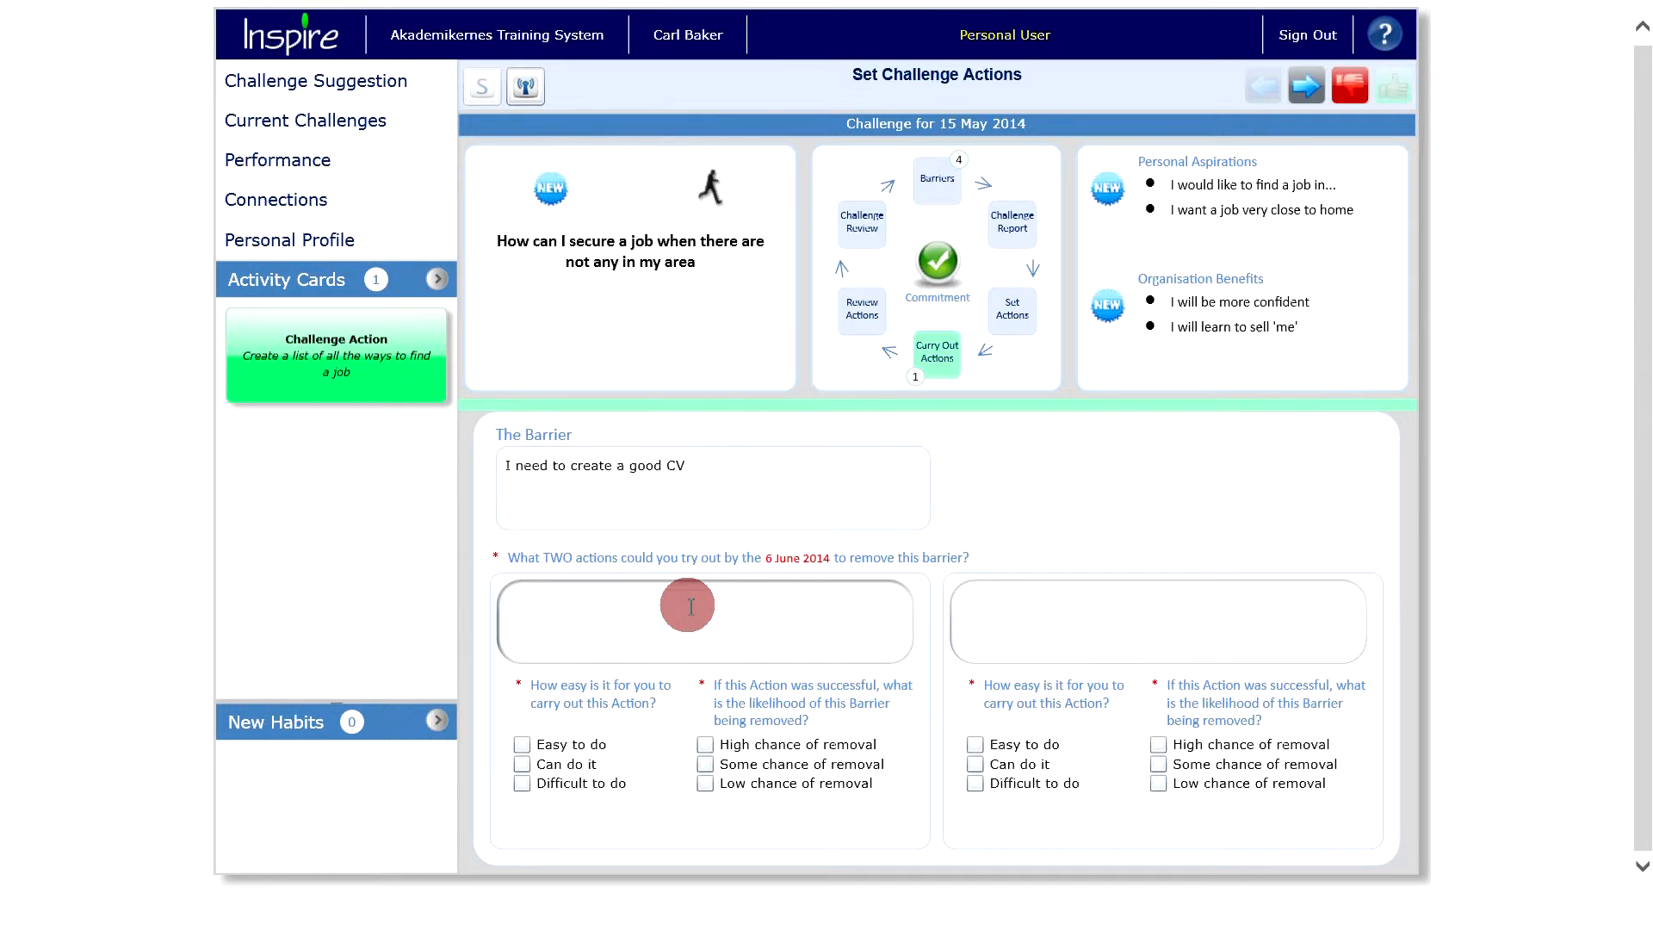
pyautogui.write('Research what makes a good CV')
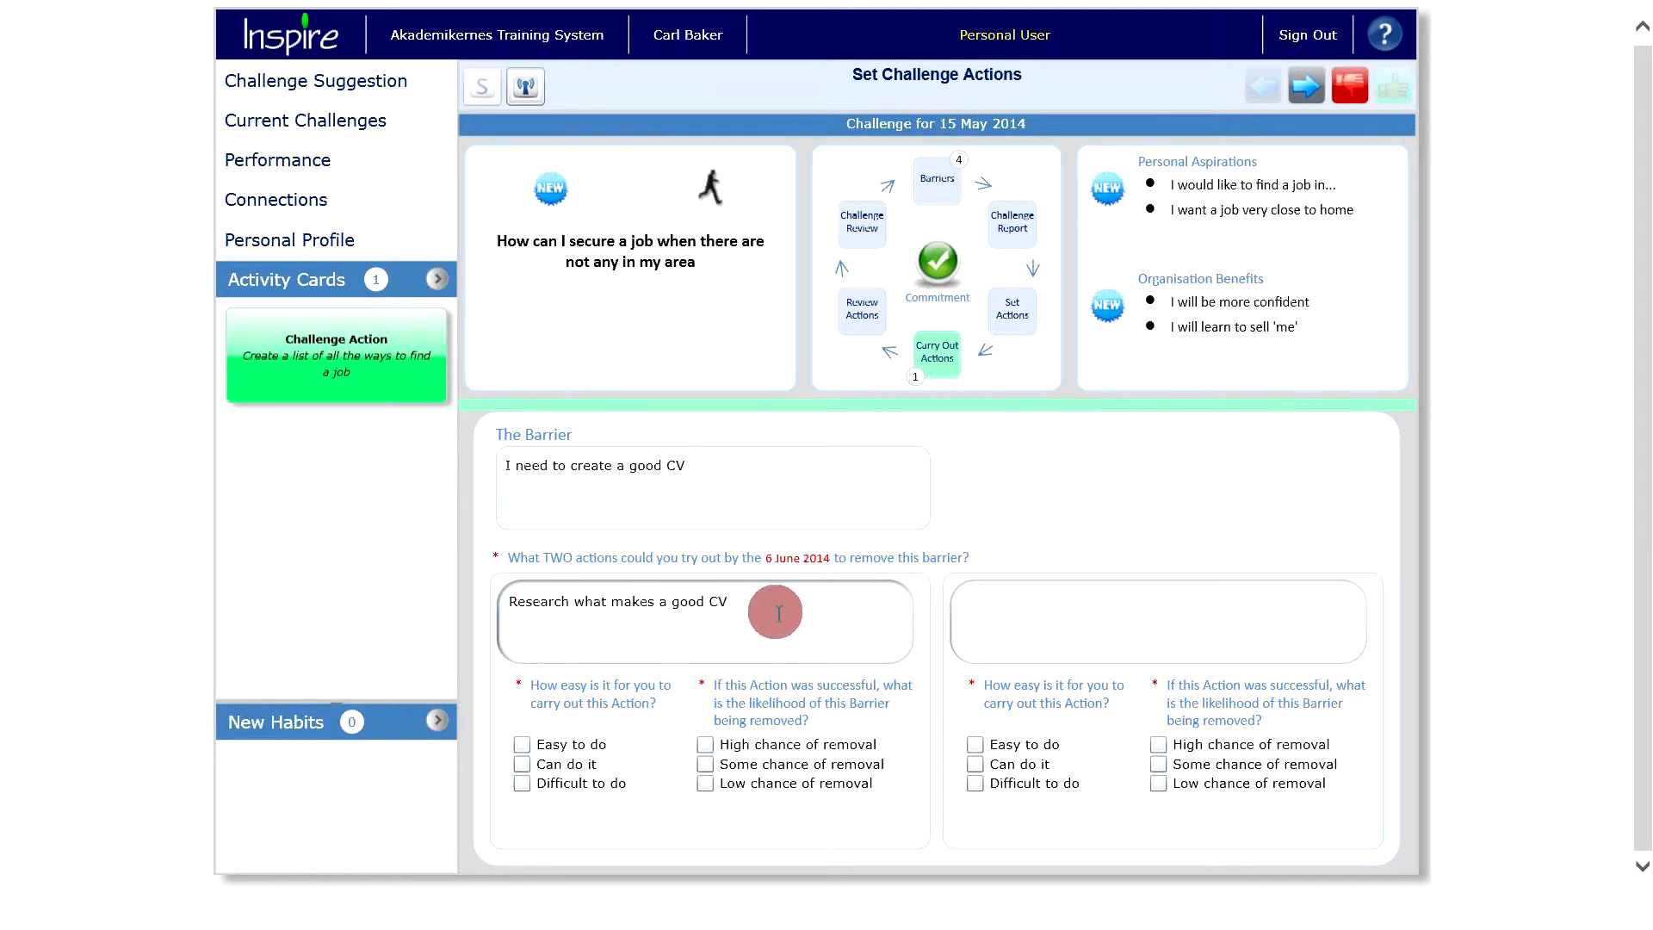
pyautogui.click(1007, 594)
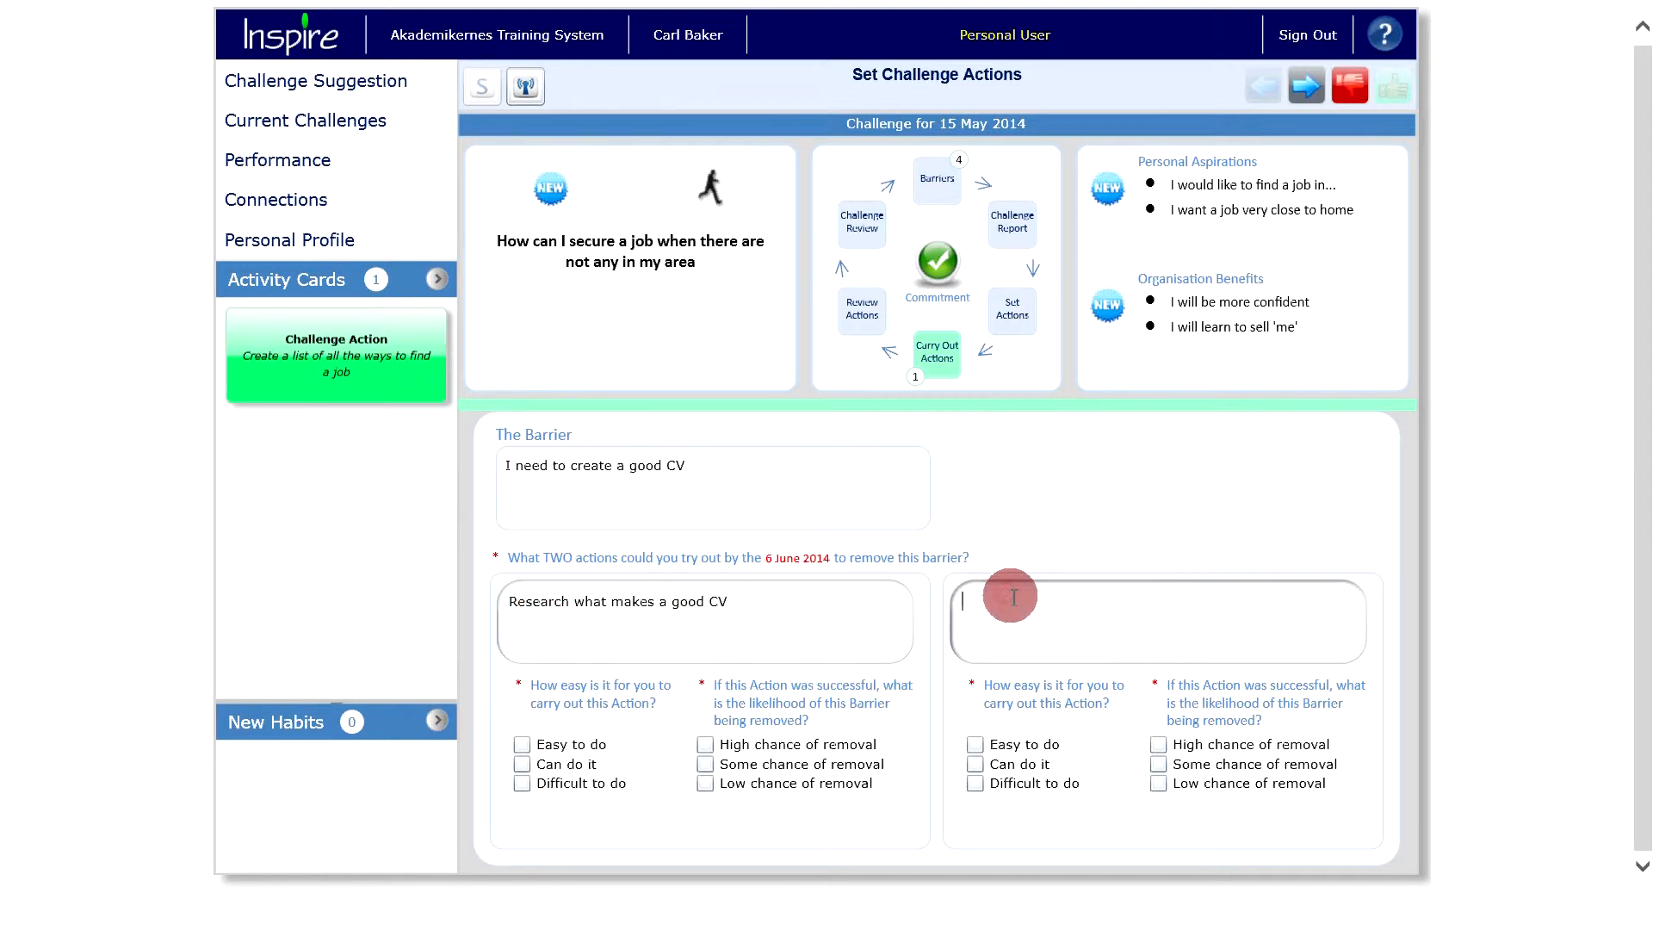
pyautogui.write('Identify,areas in my CV that need impr')
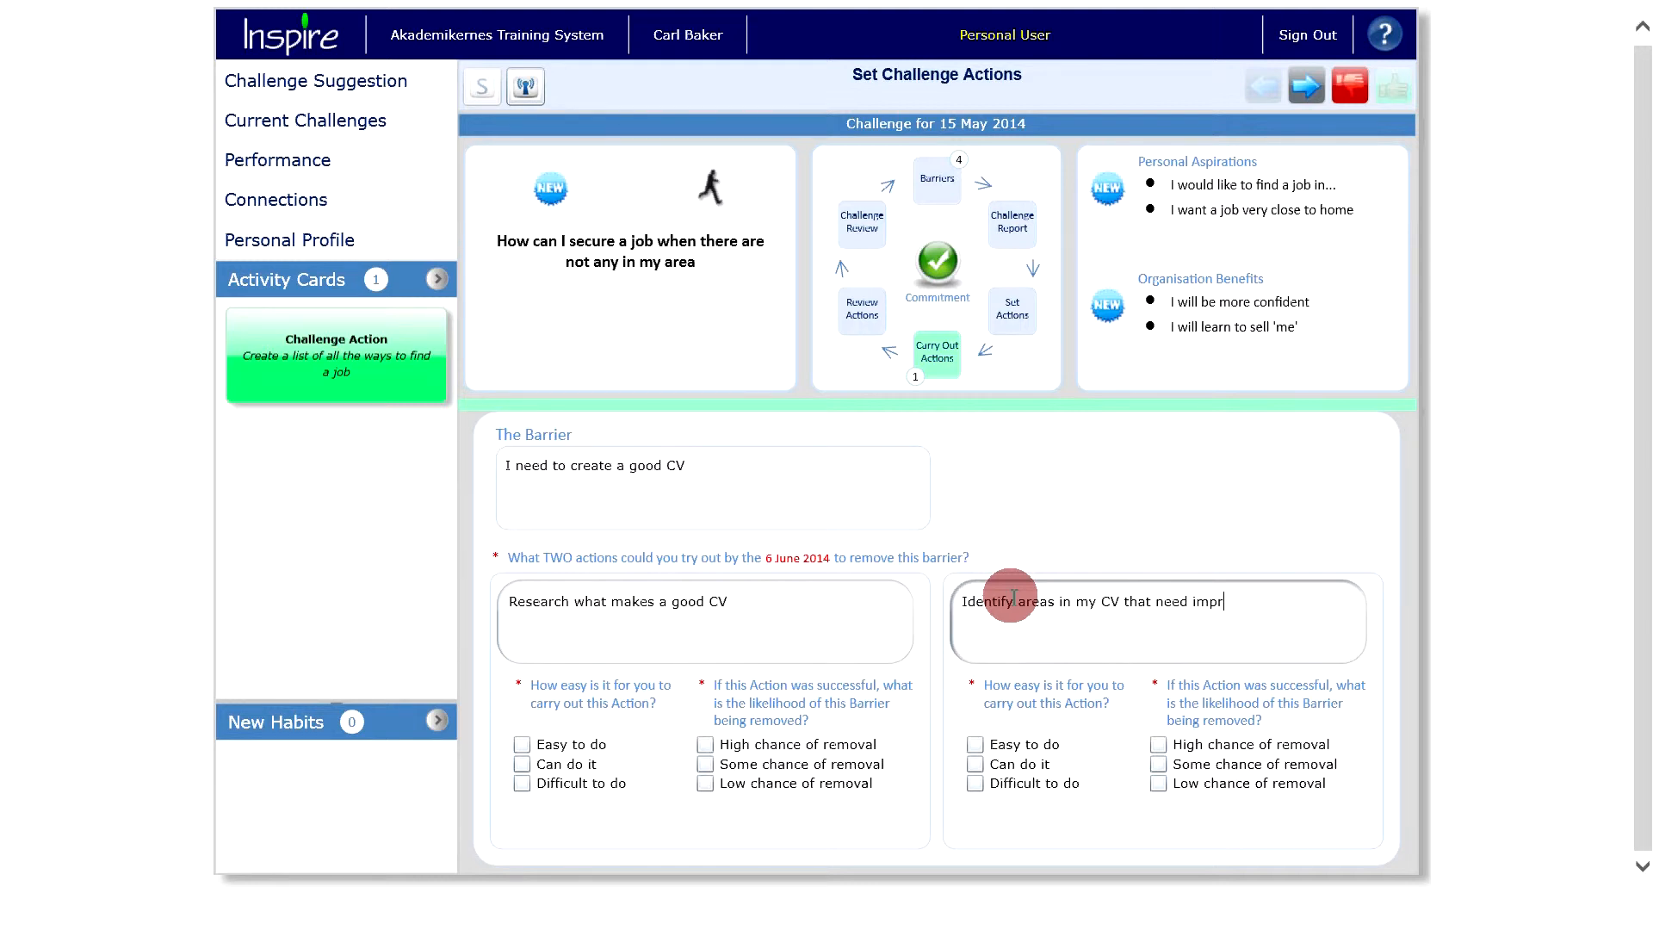
pyautogui.write('oving')
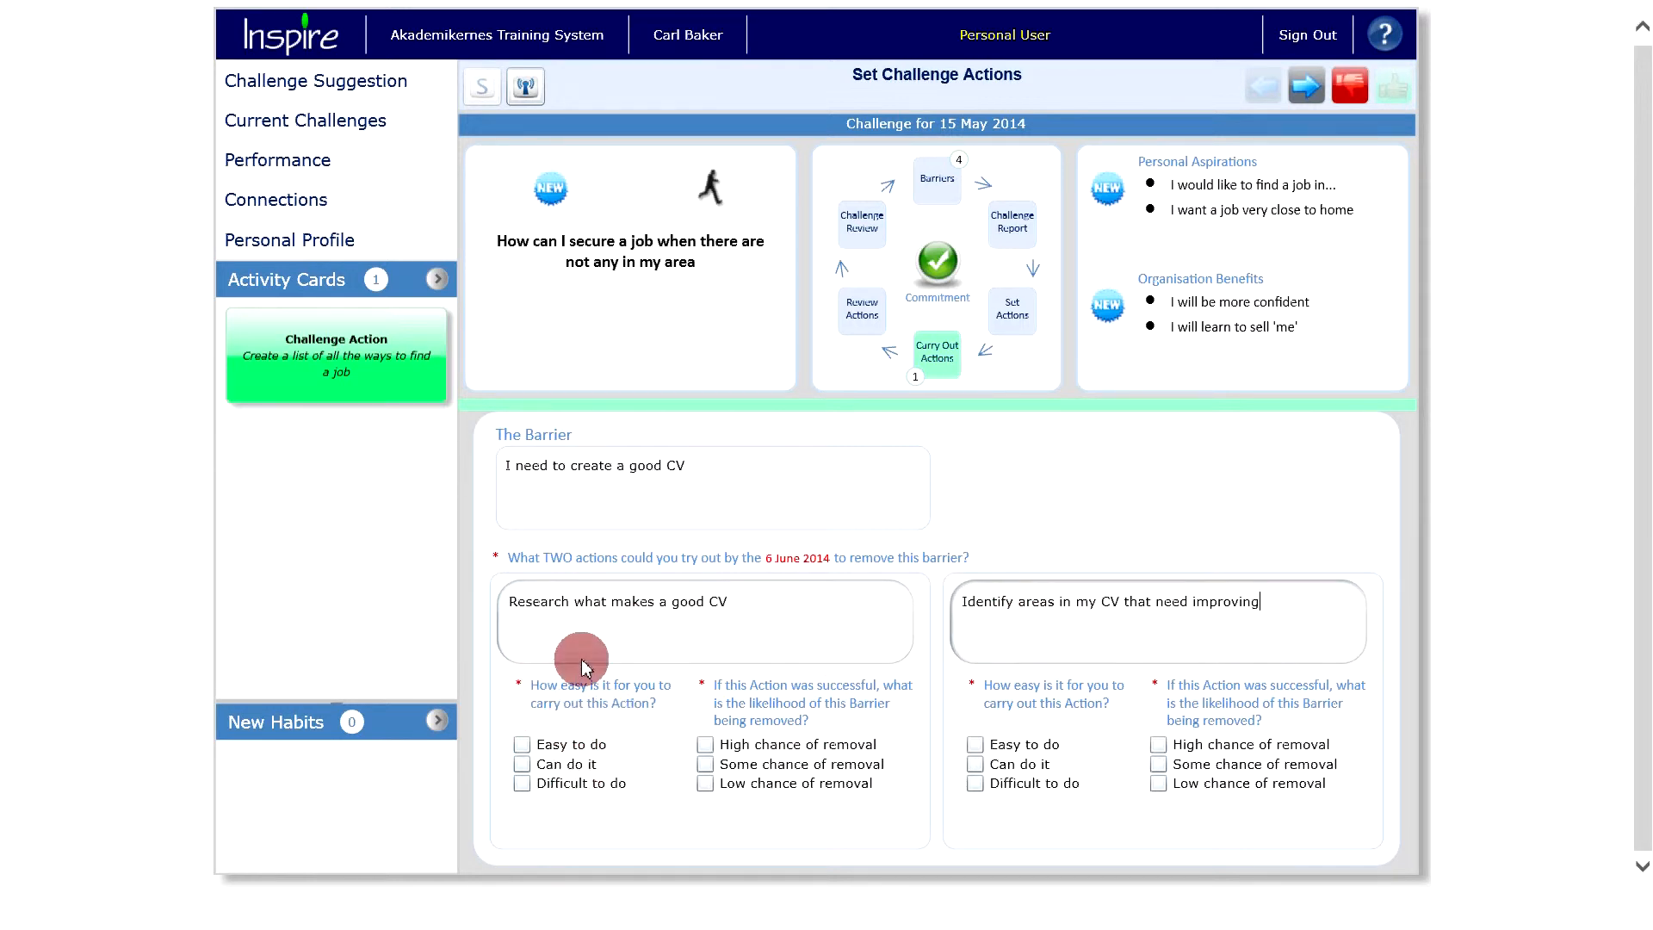
# Rate both CV actions "Can do it" with "Some chance of removal" and continue to the reminder page
pyautogui.click(523, 763)
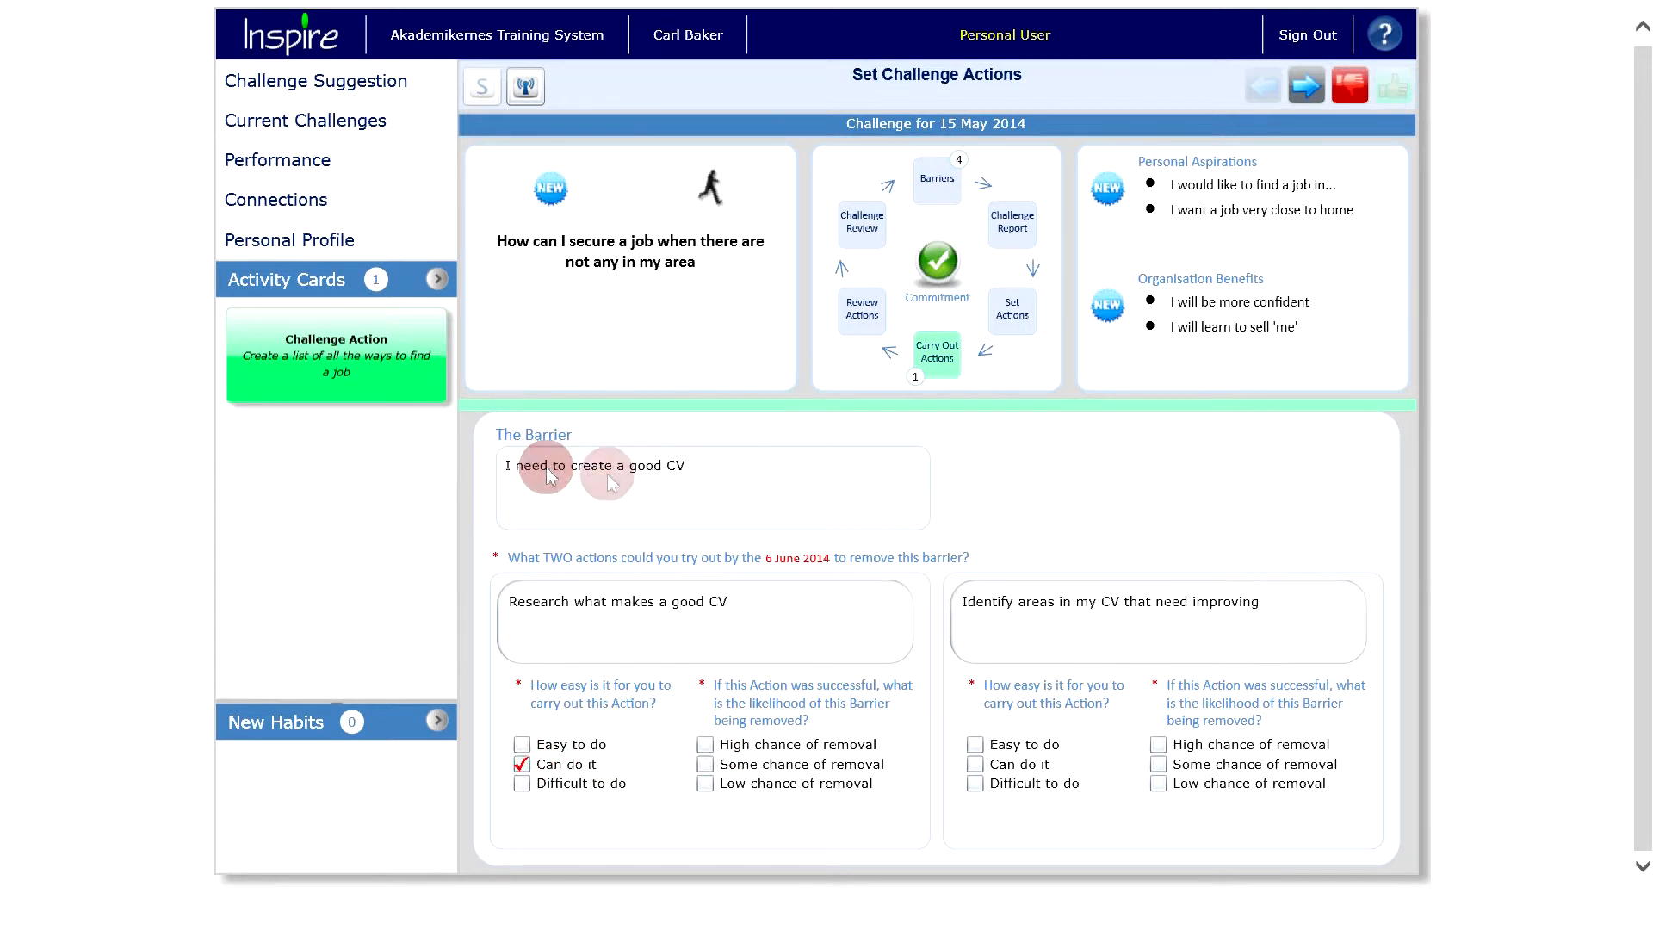
pyautogui.click(704, 764)
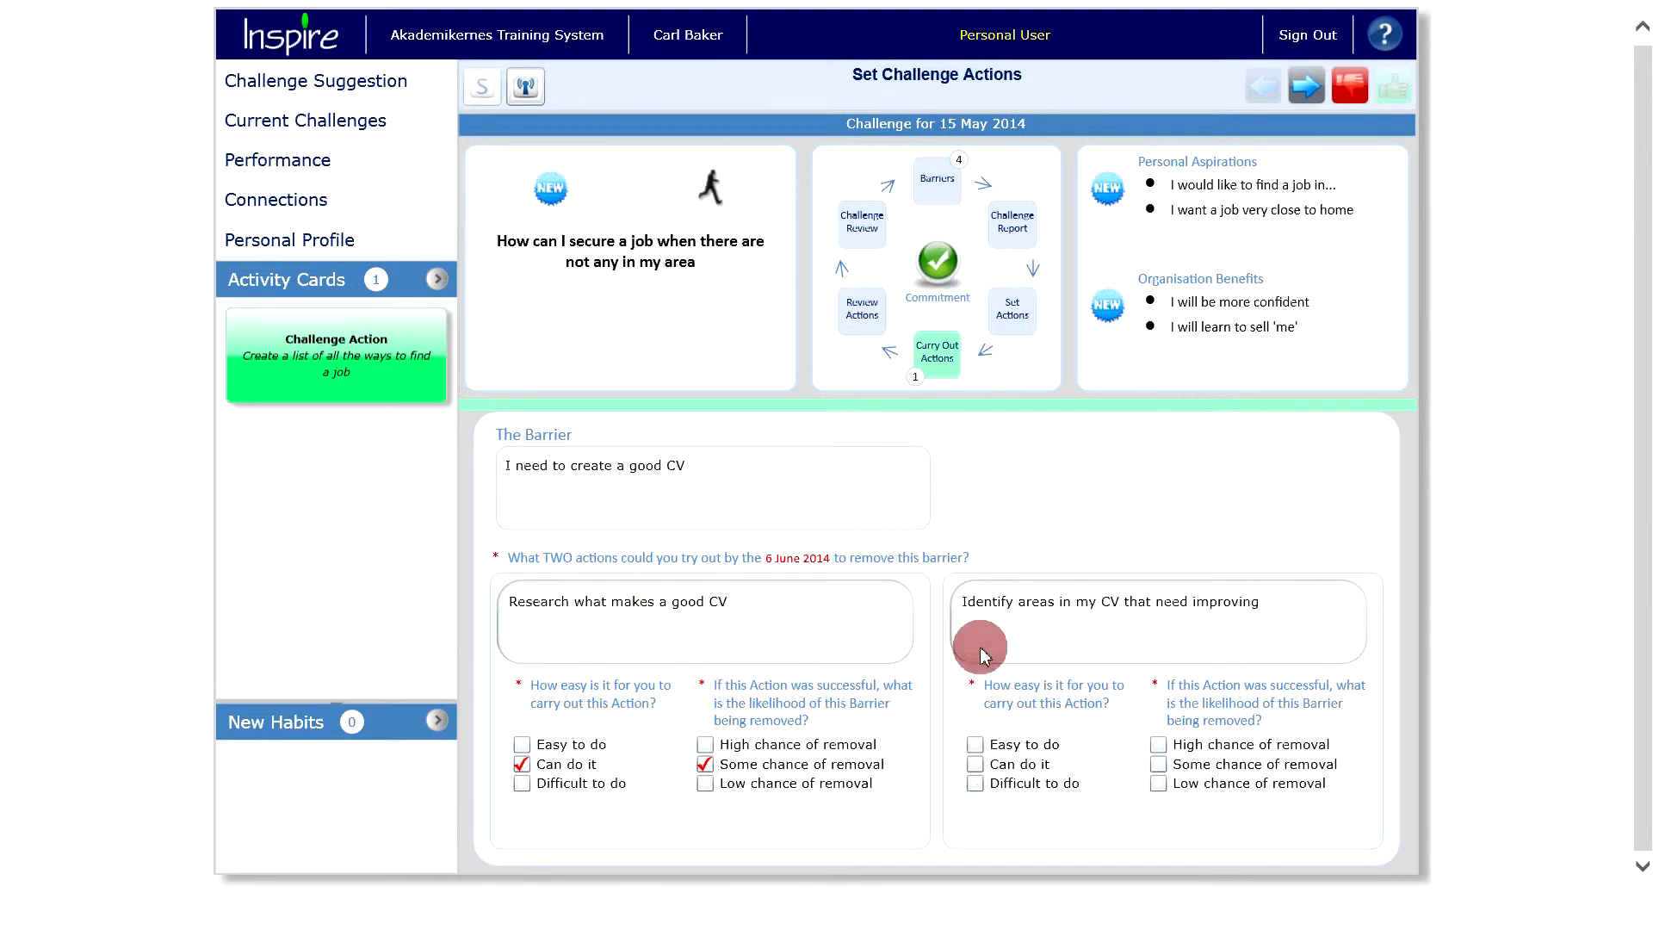
pyautogui.click(977, 765)
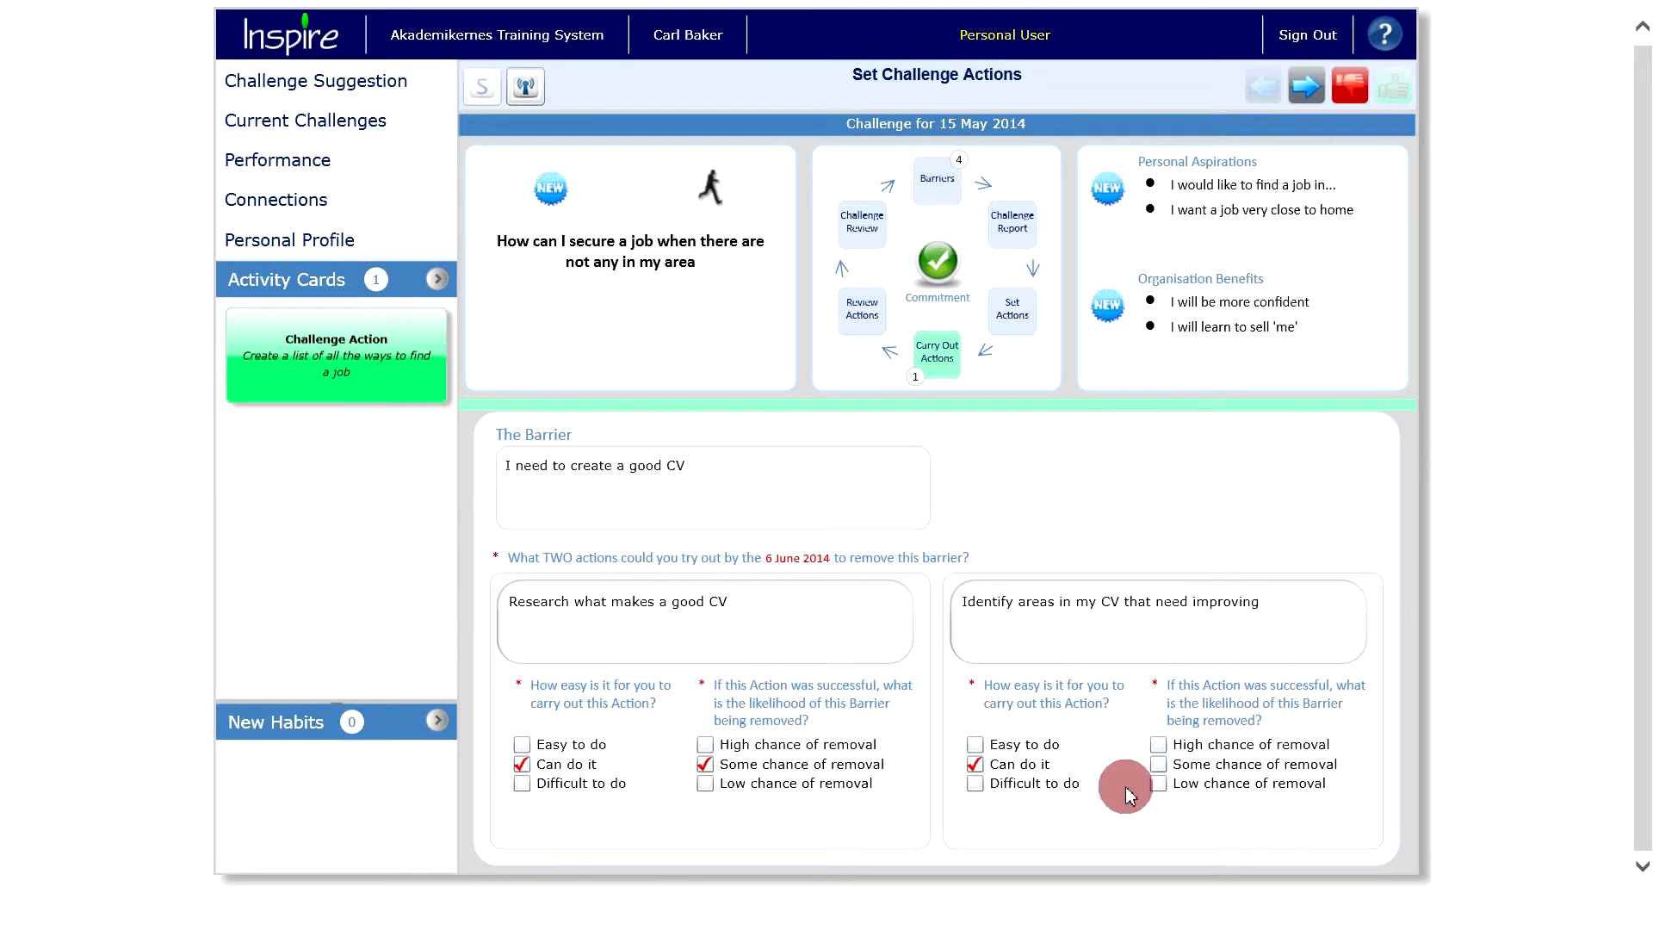
pyautogui.click(1160, 765)
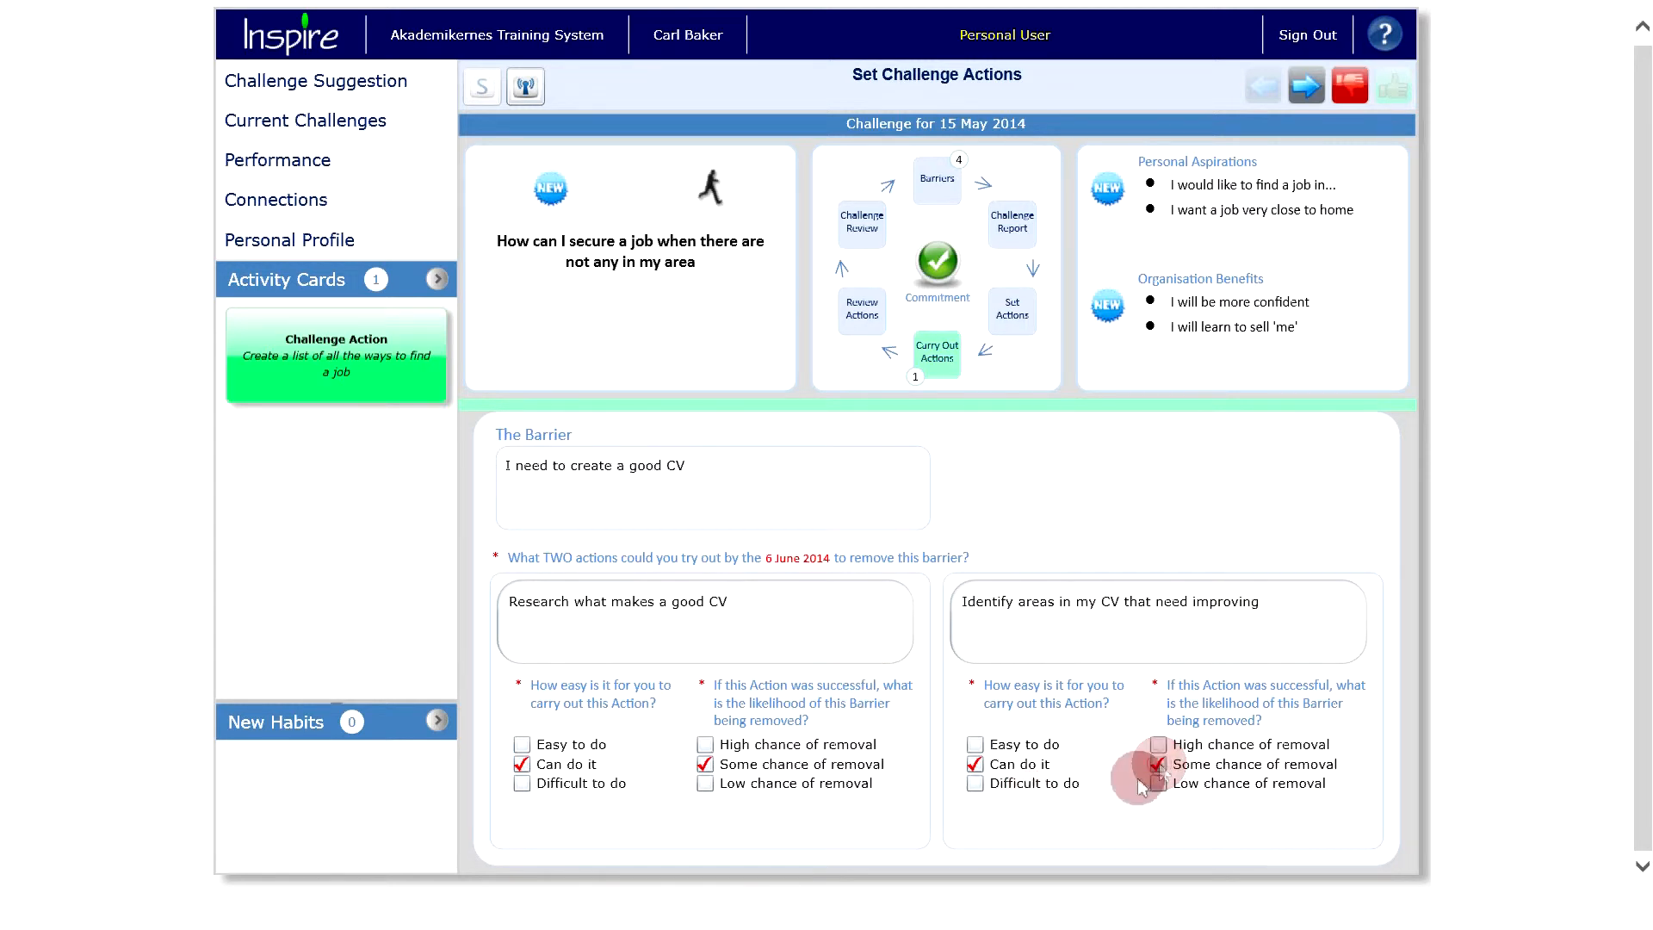
pyautogui.click(1310, 85)
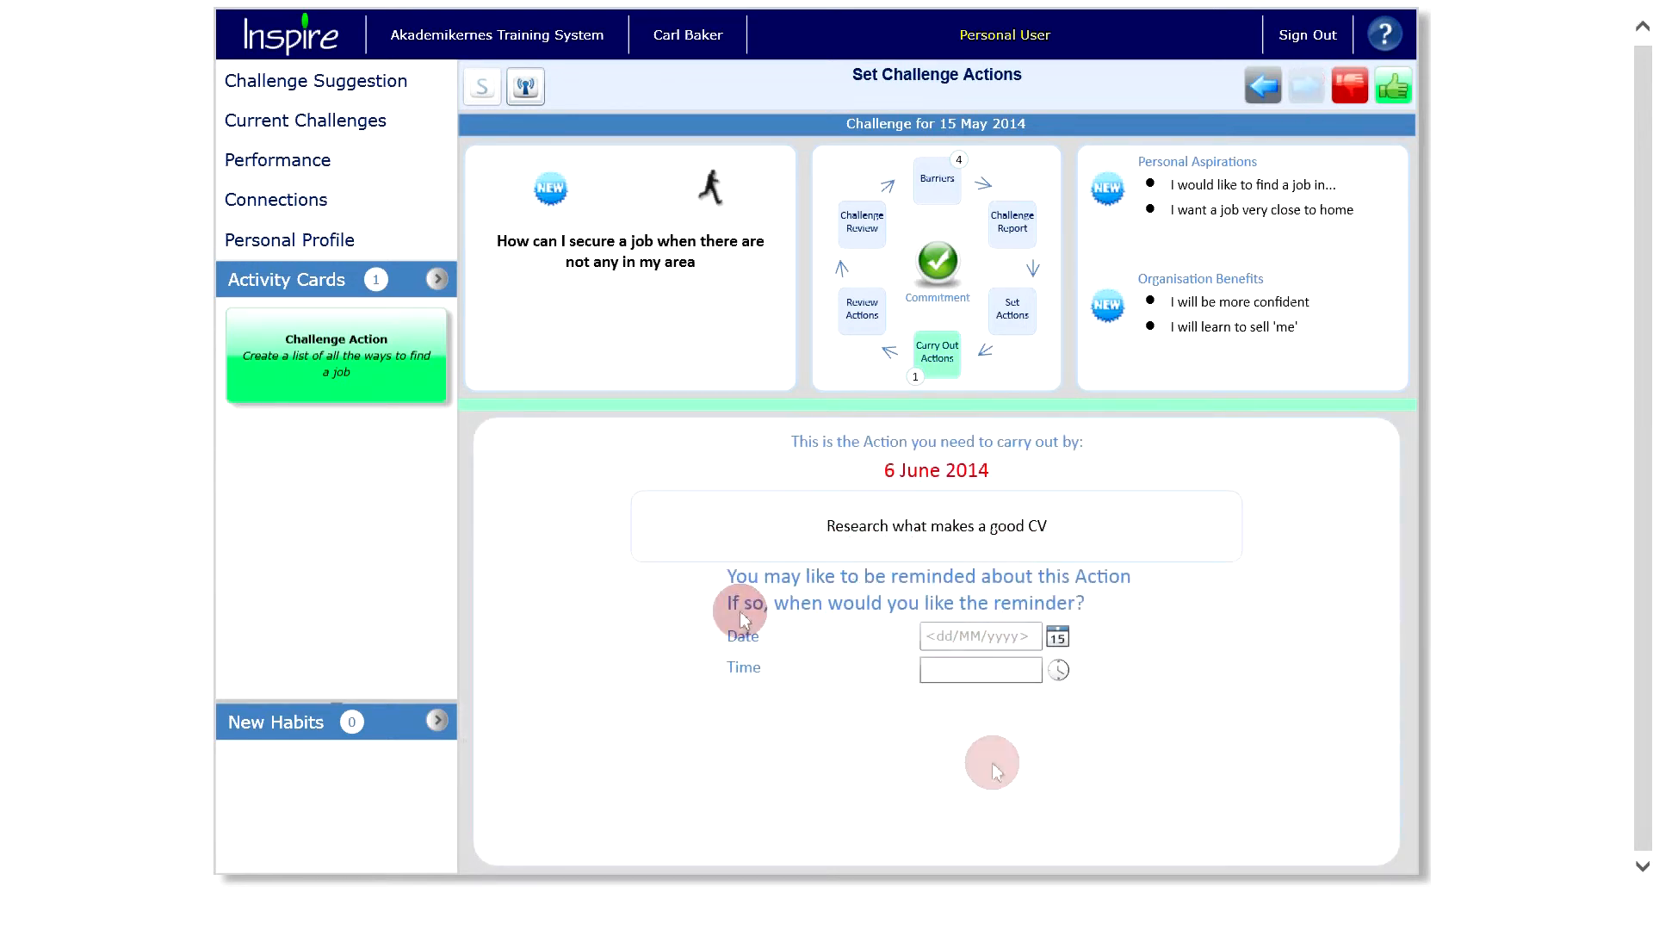
# Accept the "Research what makes a good CV" action without setting a reminder and choose to add another action
pyautogui.click(1385, 95)
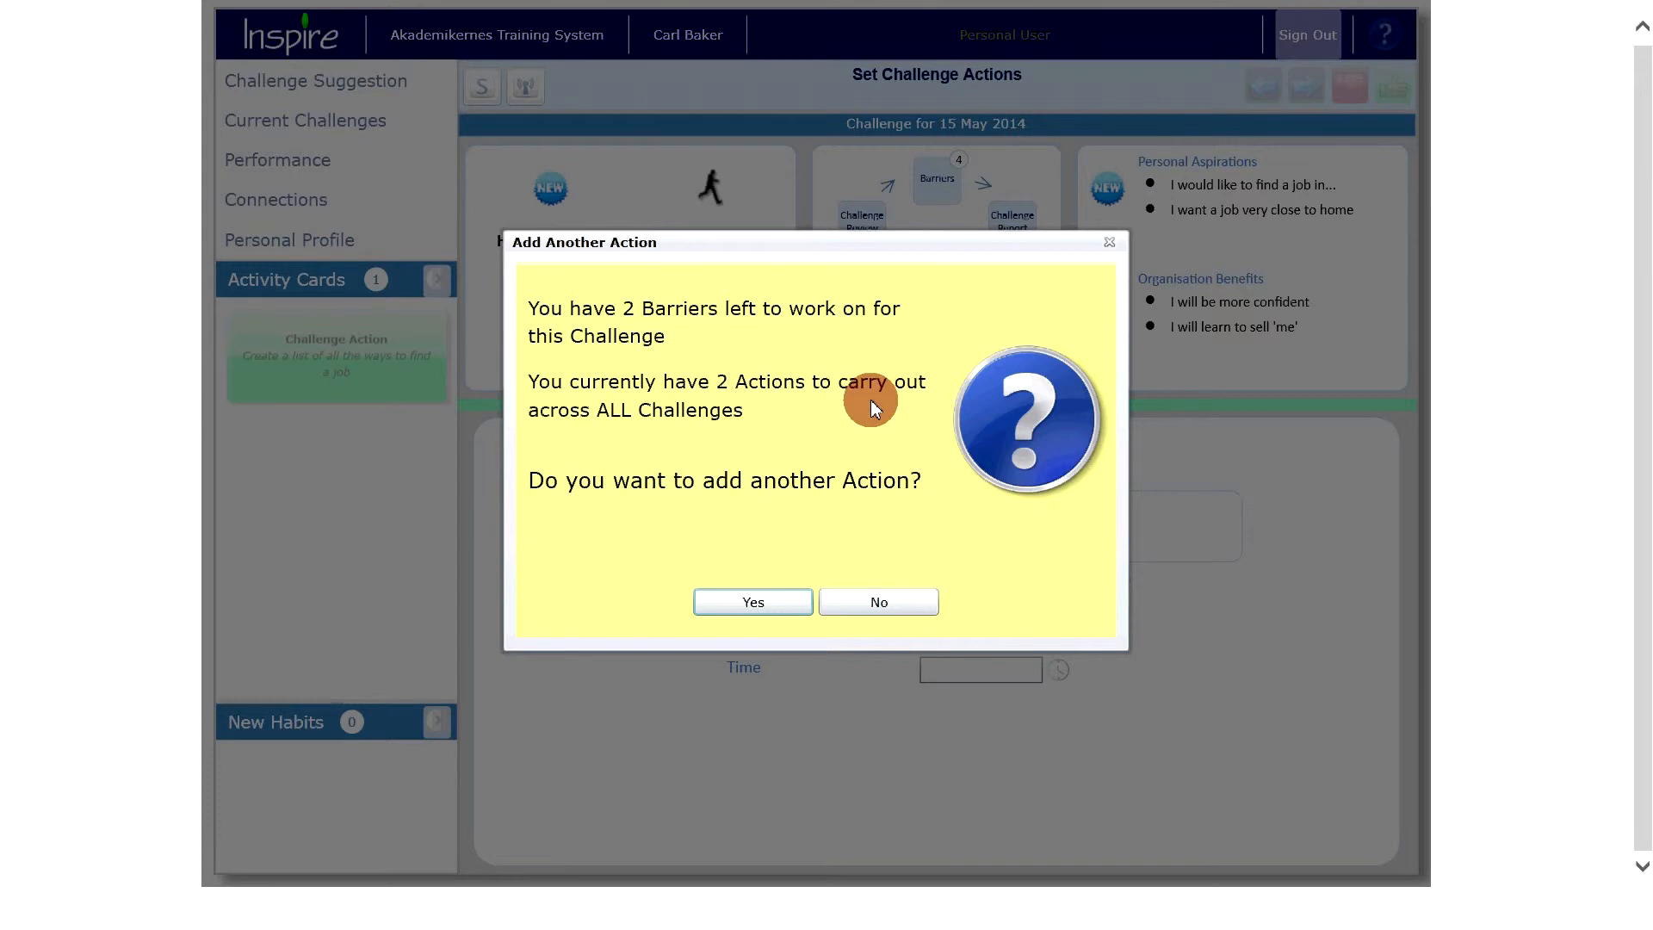
pyautogui.click(735, 598)
pyautogui.click(745, 601)
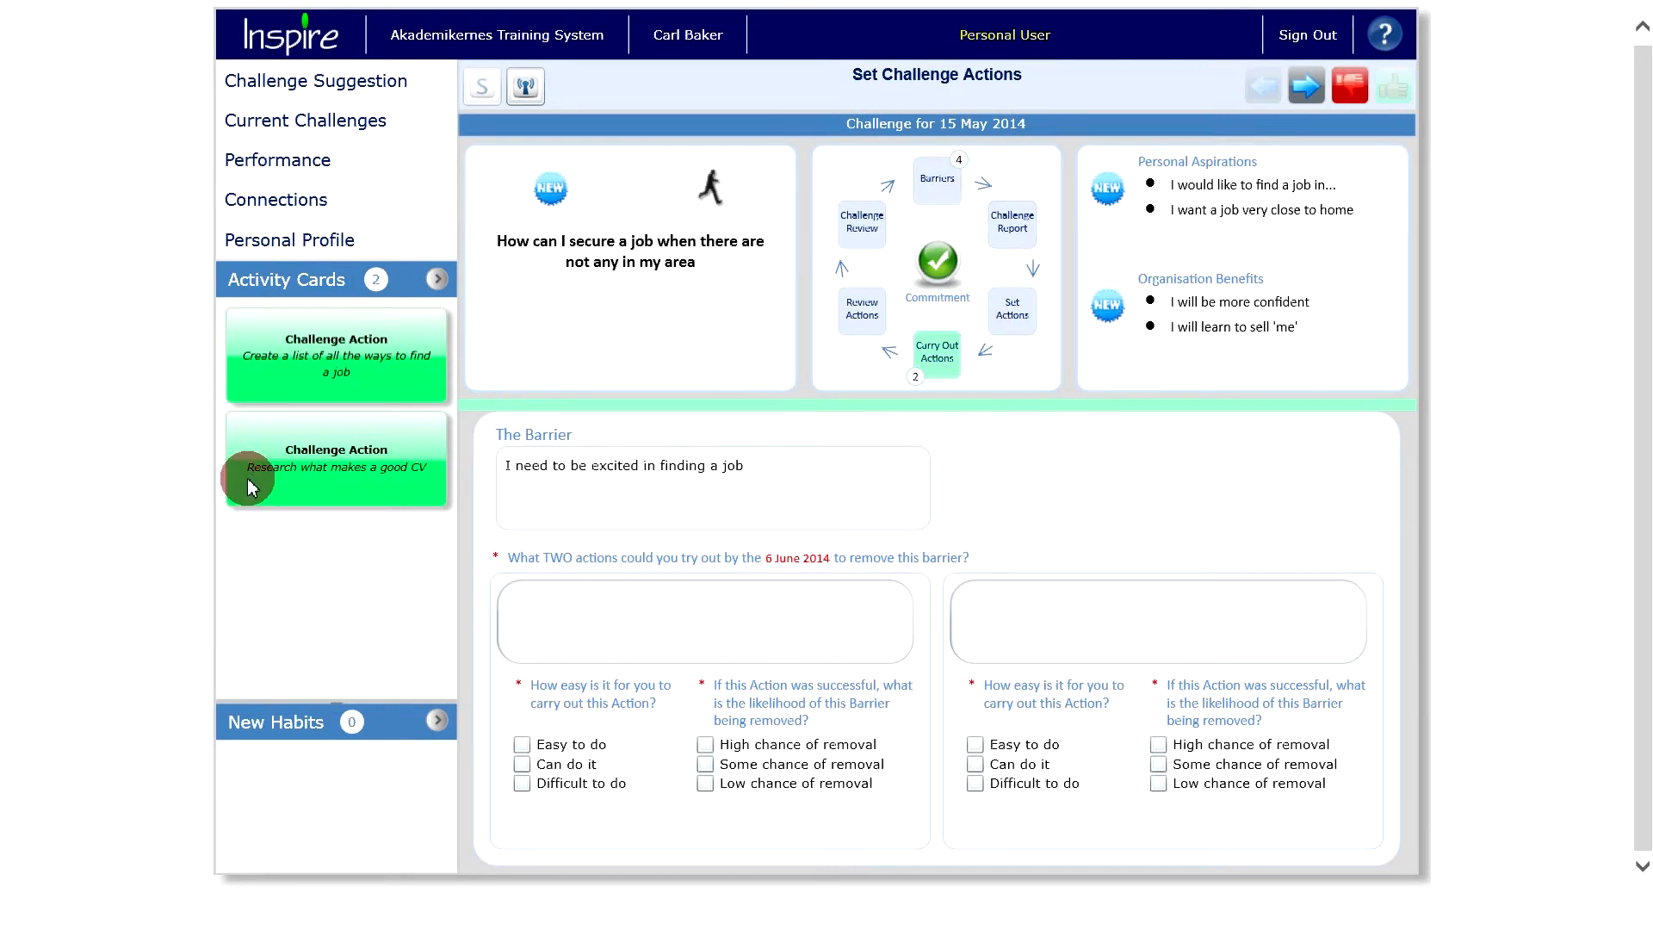
pyautogui.click(250, 487)
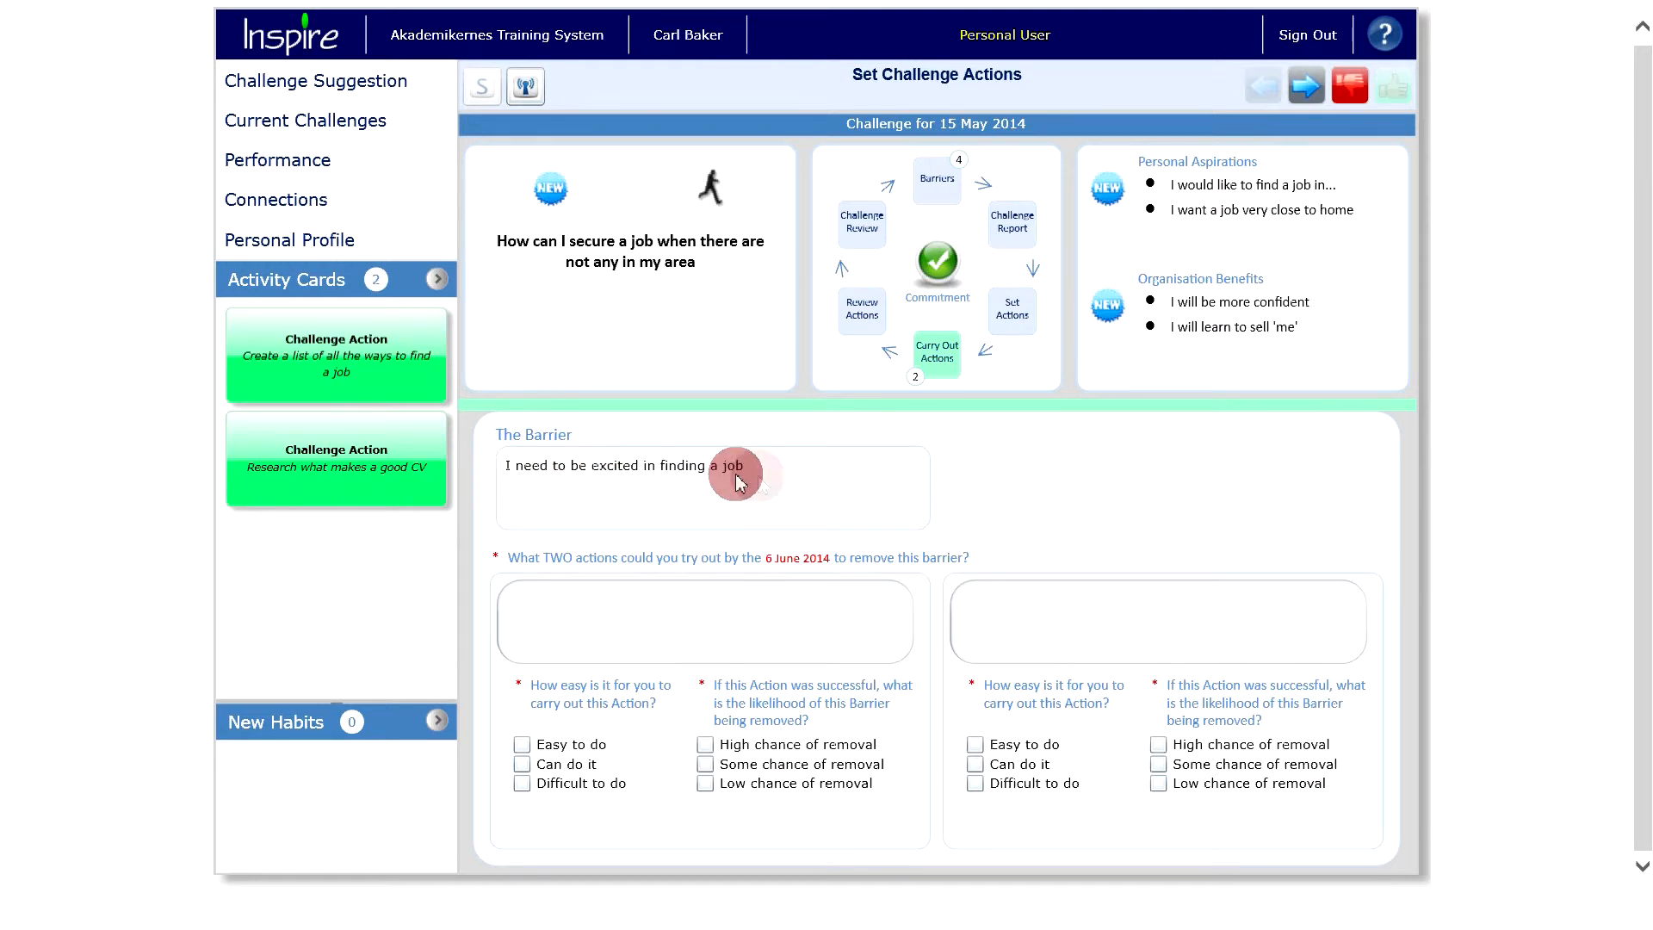
# Enter "Give myself a reward everytime I find 2 jobs I can apply for" as the first action, rated "Easy to do" with "Some chance of removal"
pyautogui.click(642, 598)
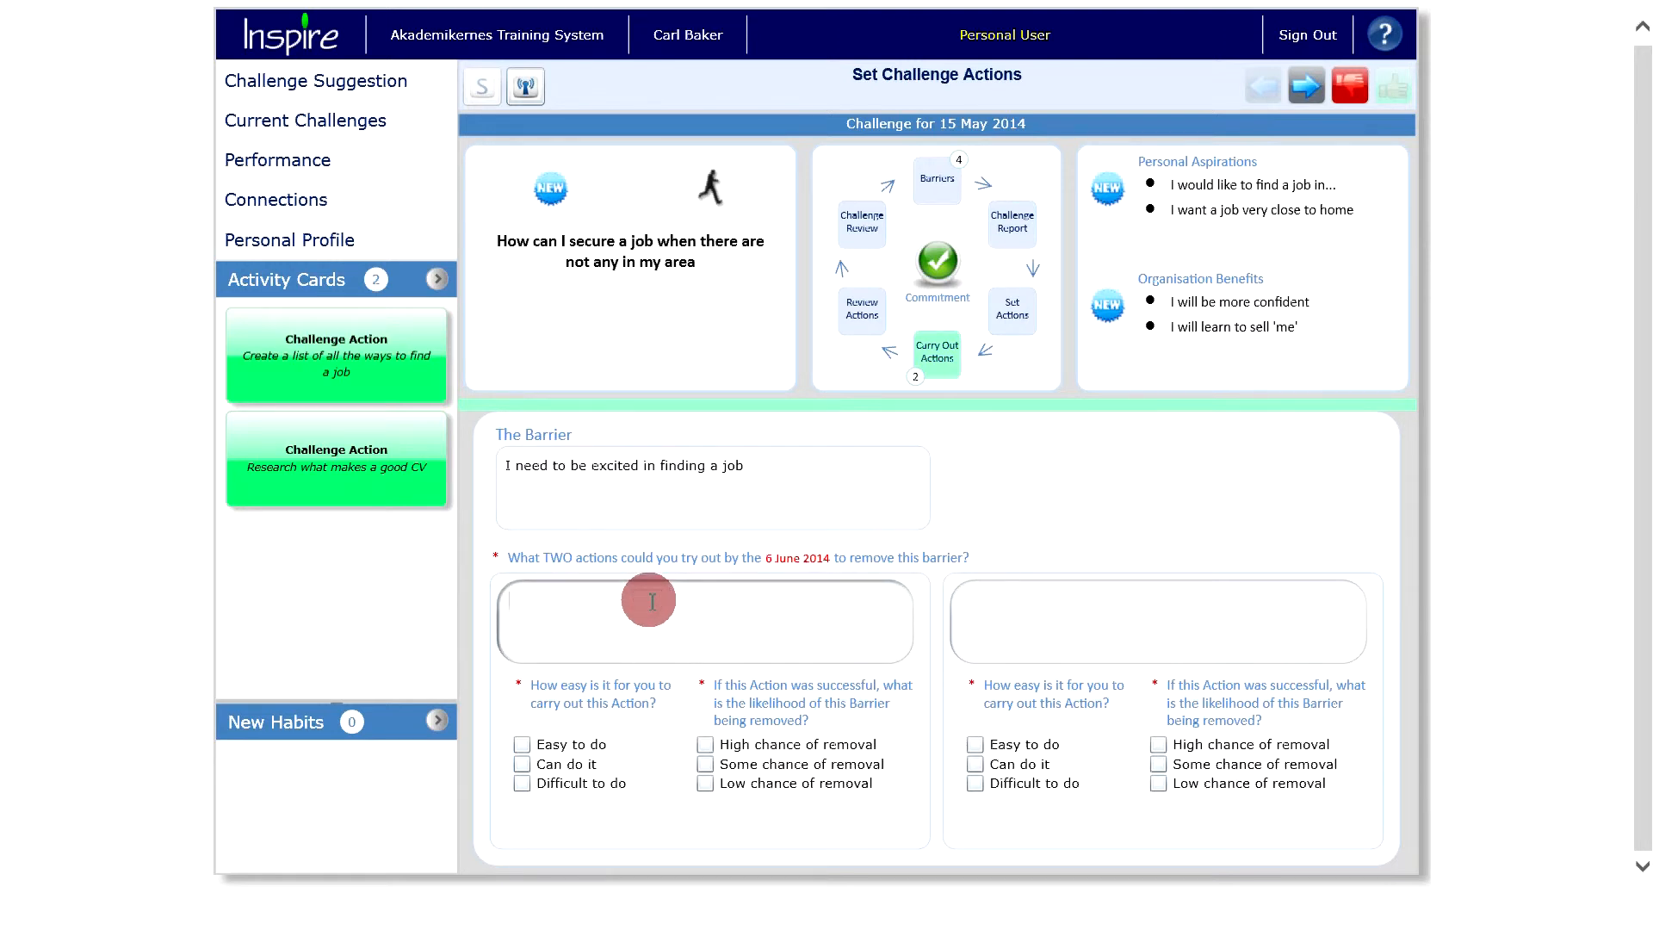
pyautogui.write('Give myself a reward everytime I find 2 jobs I can apply for')
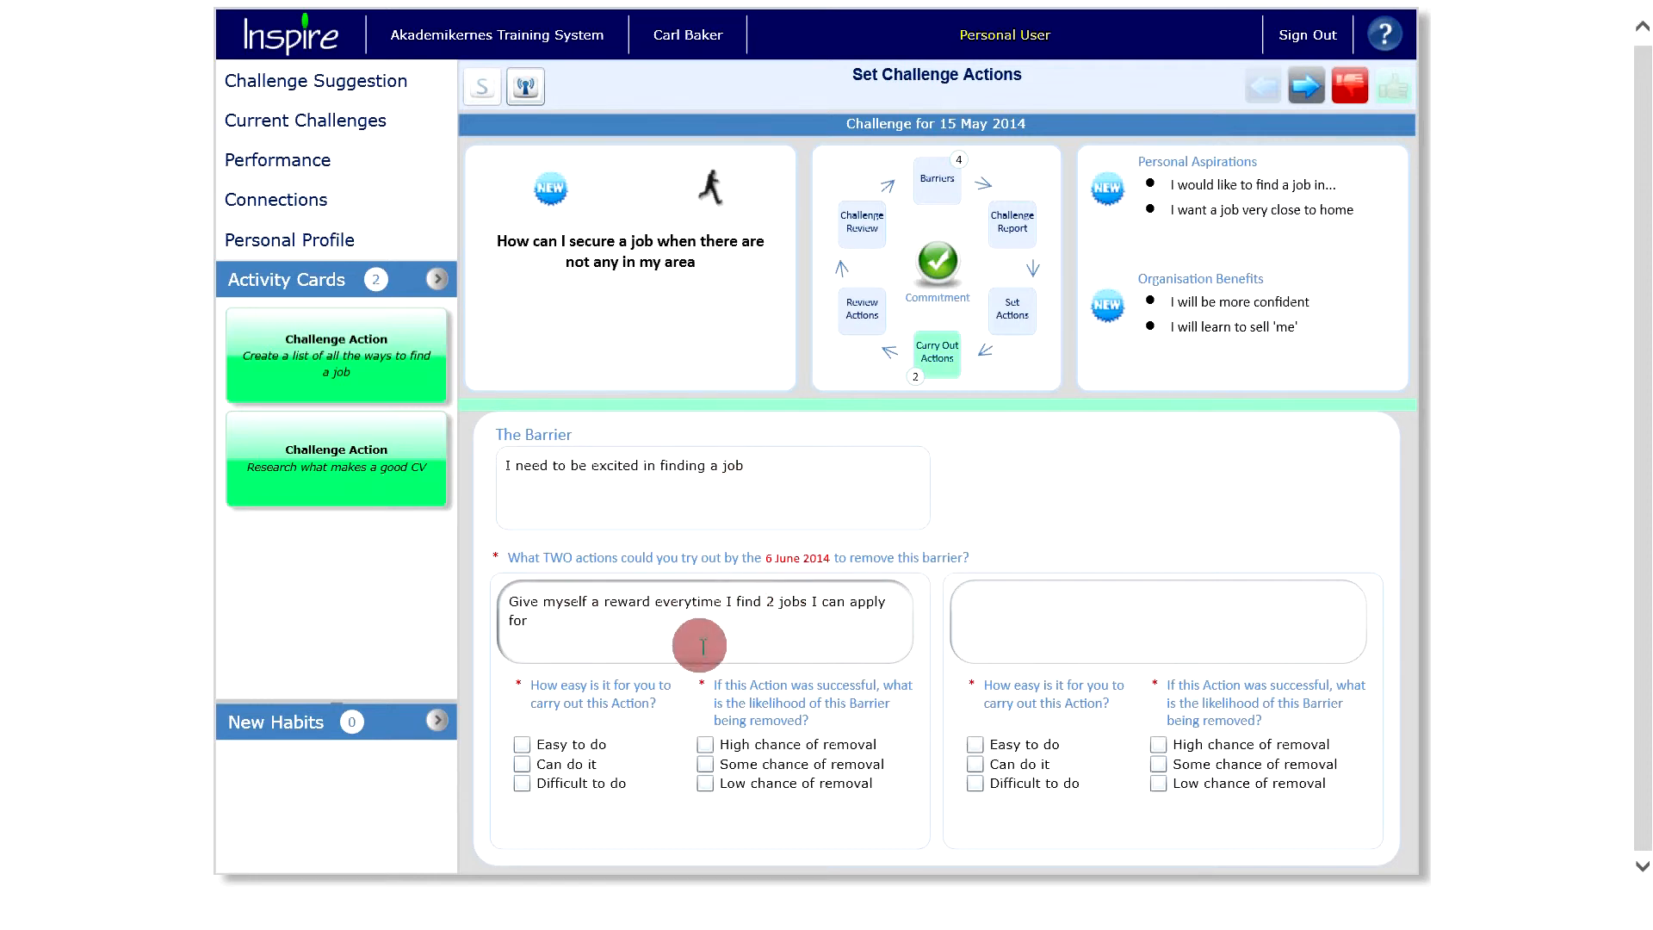
pyautogui.click(522, 745)
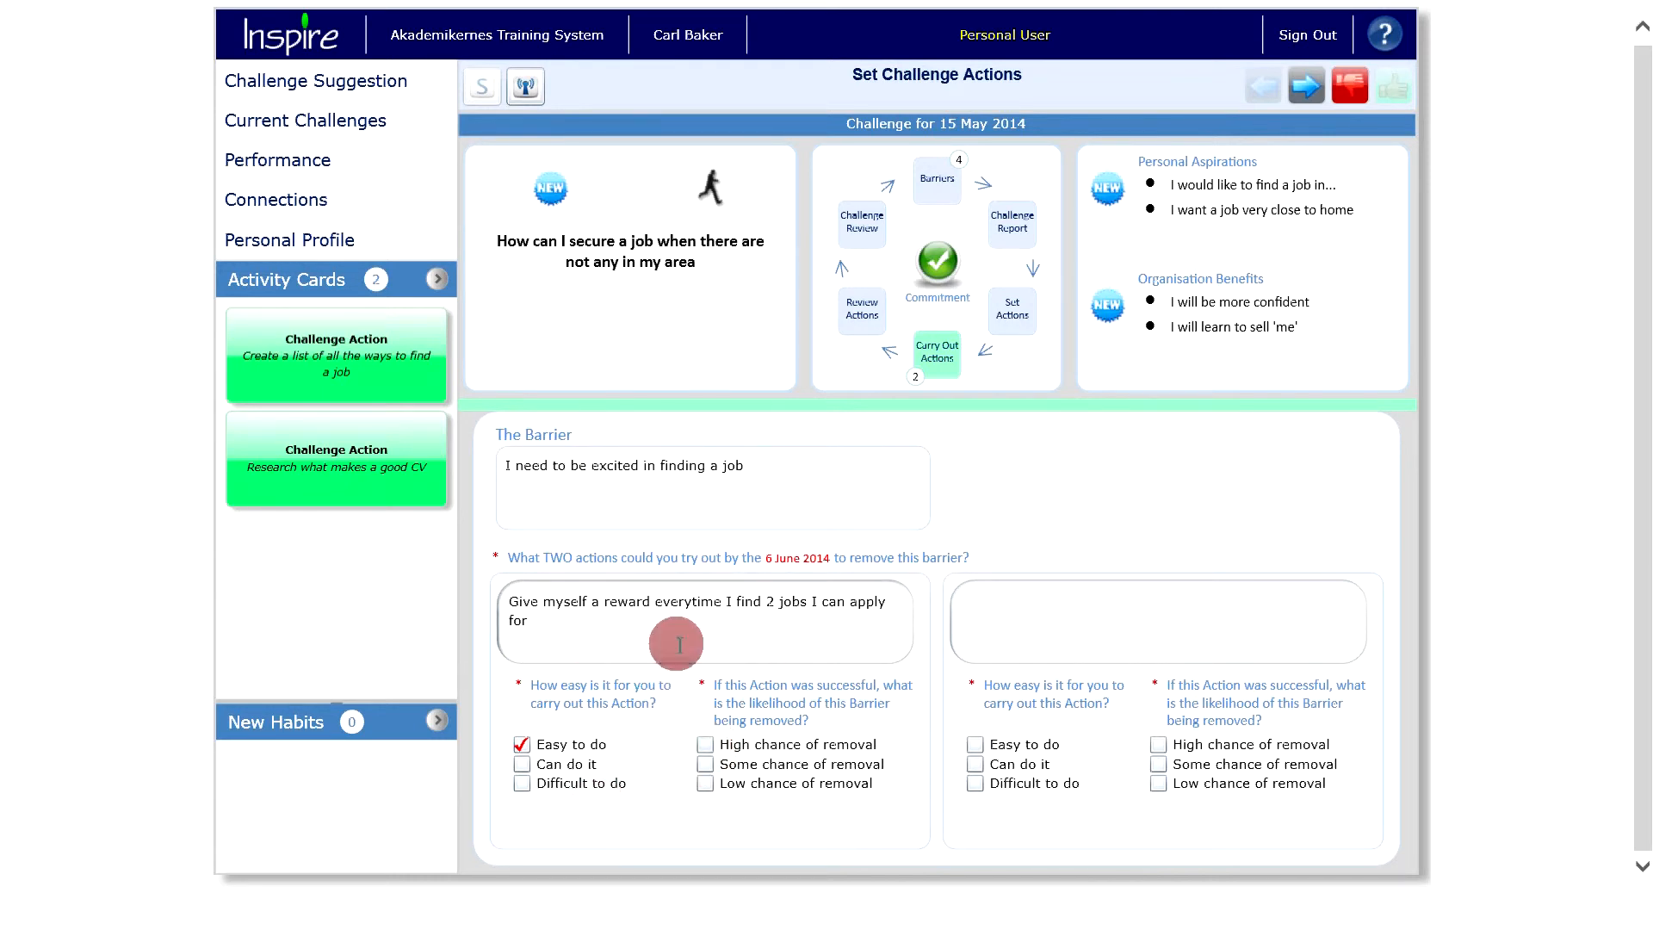
pyautogui.click(705, 765)
# Enter "Plan a holiday that I can go on 6 months after I get a job" as the second action for the barrier
pyautogui.click(1012, 599)
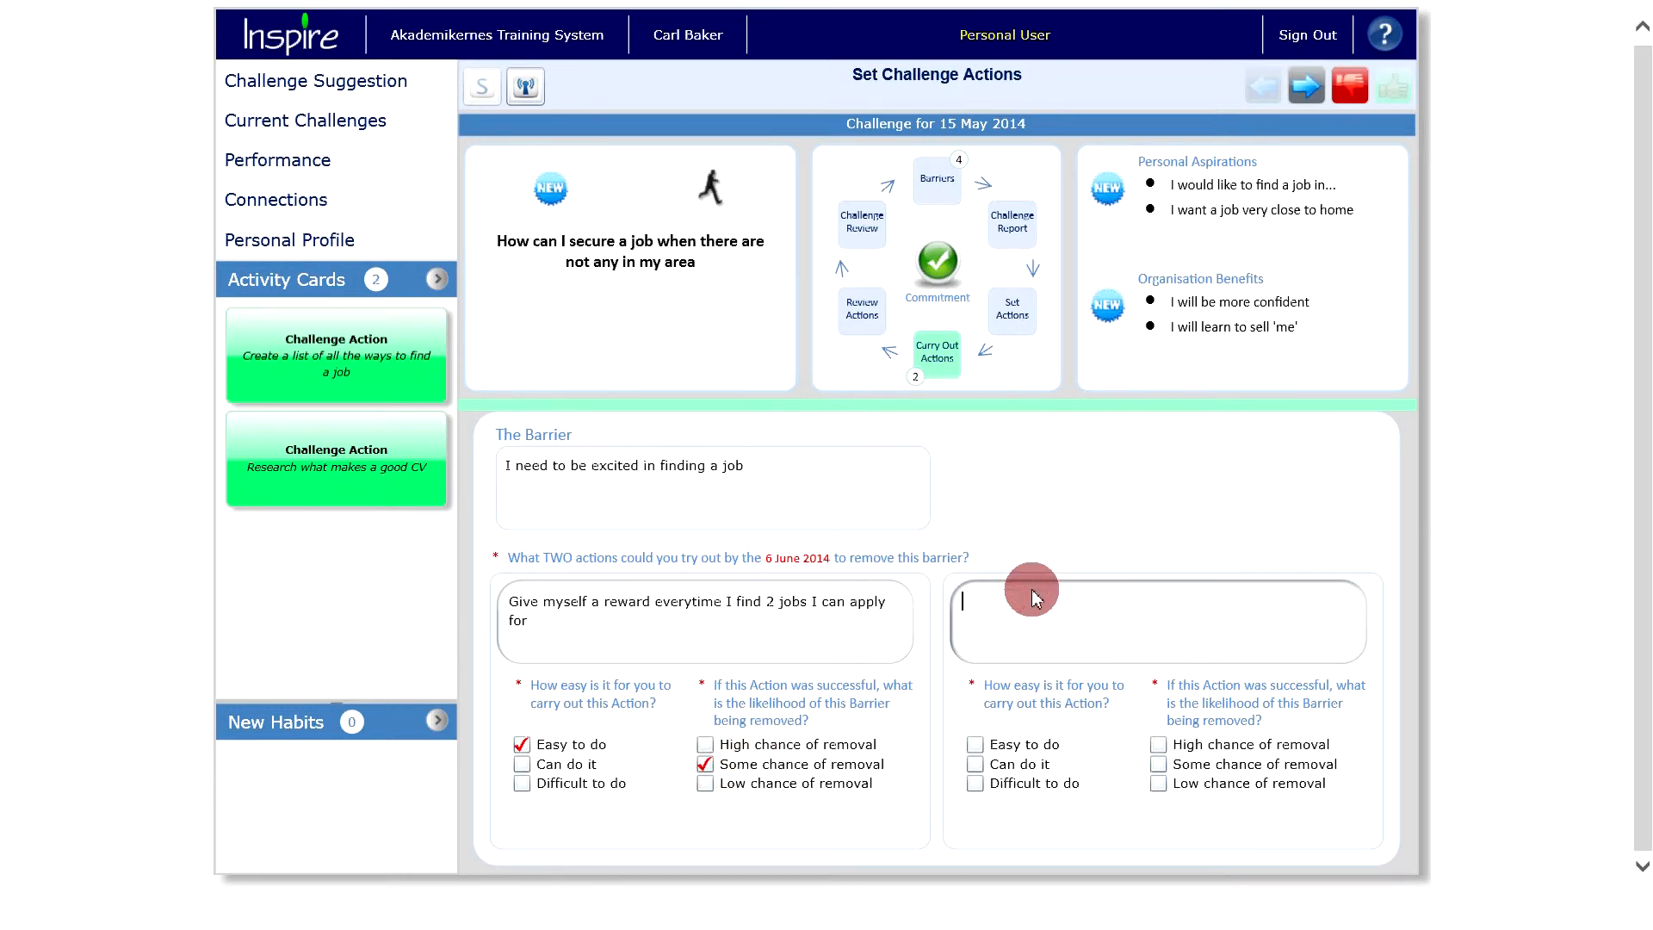
pyautogui.write('Plan a ho')
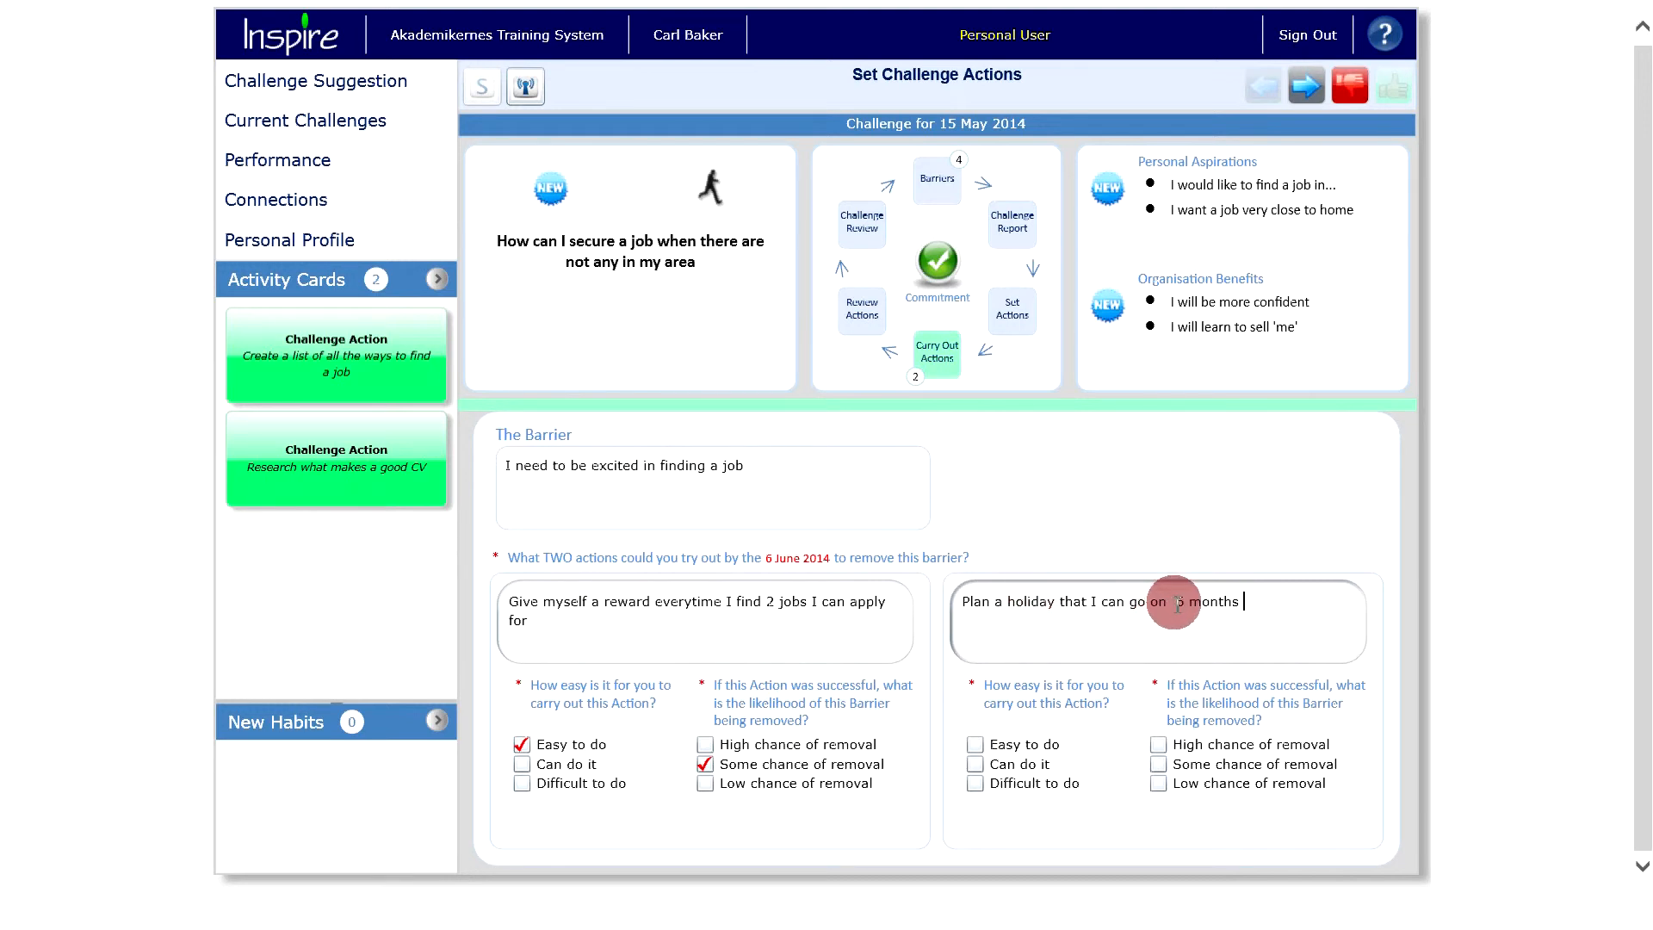
pyautogui.press('BackSpace')
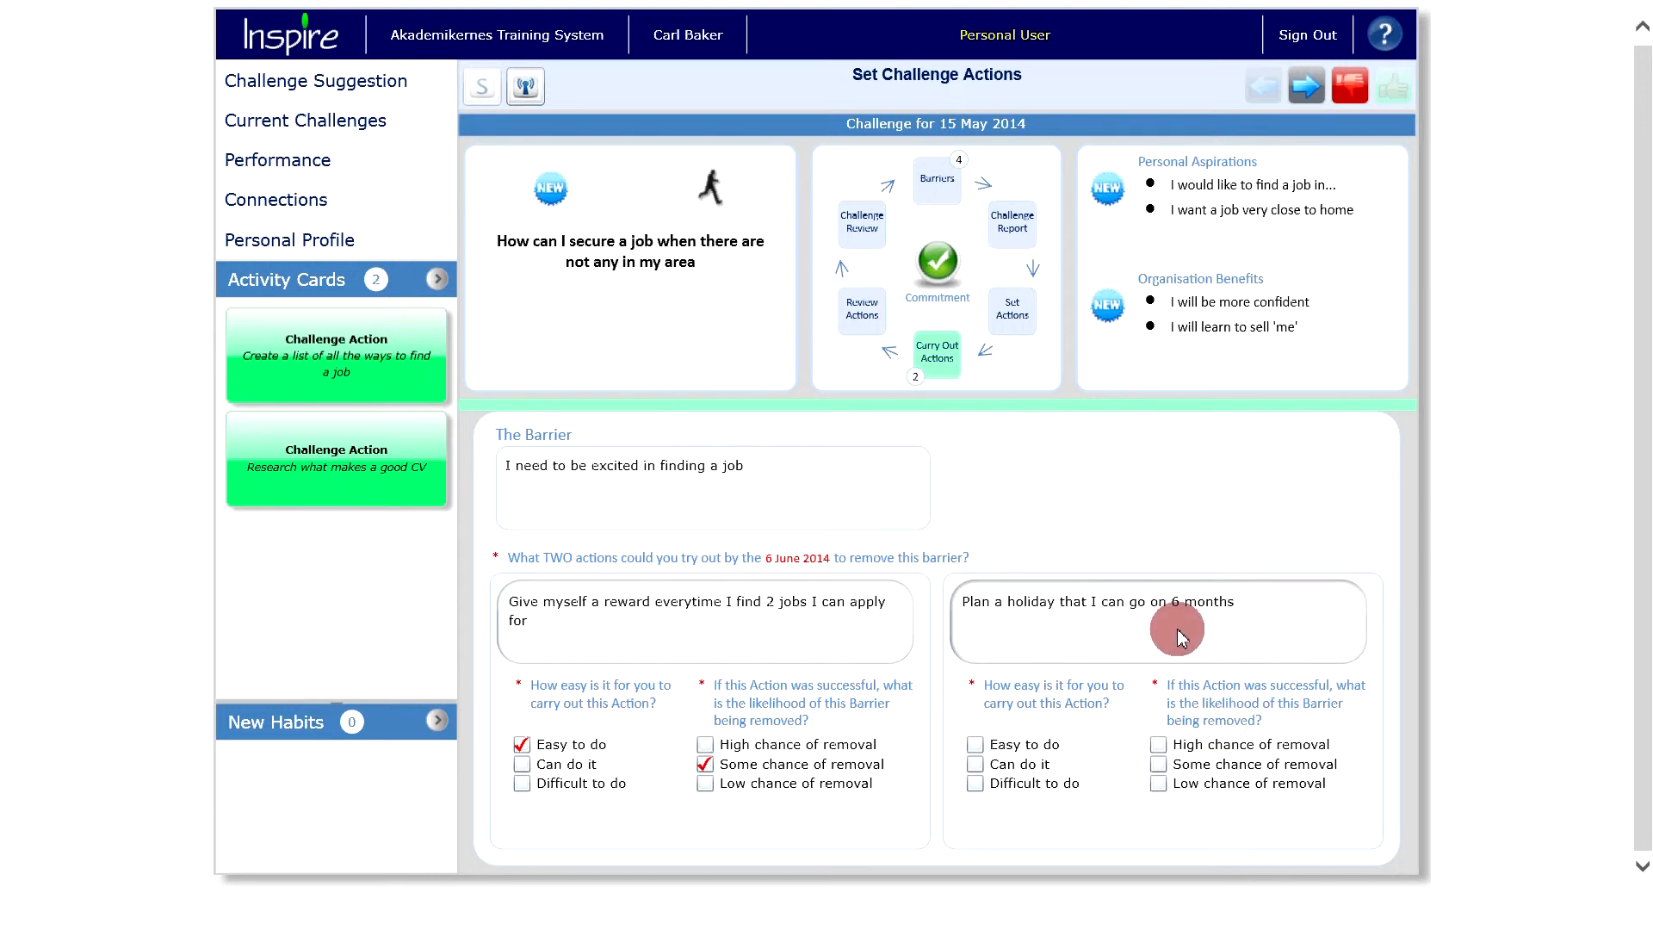
pyautogui.click(1246, 598)
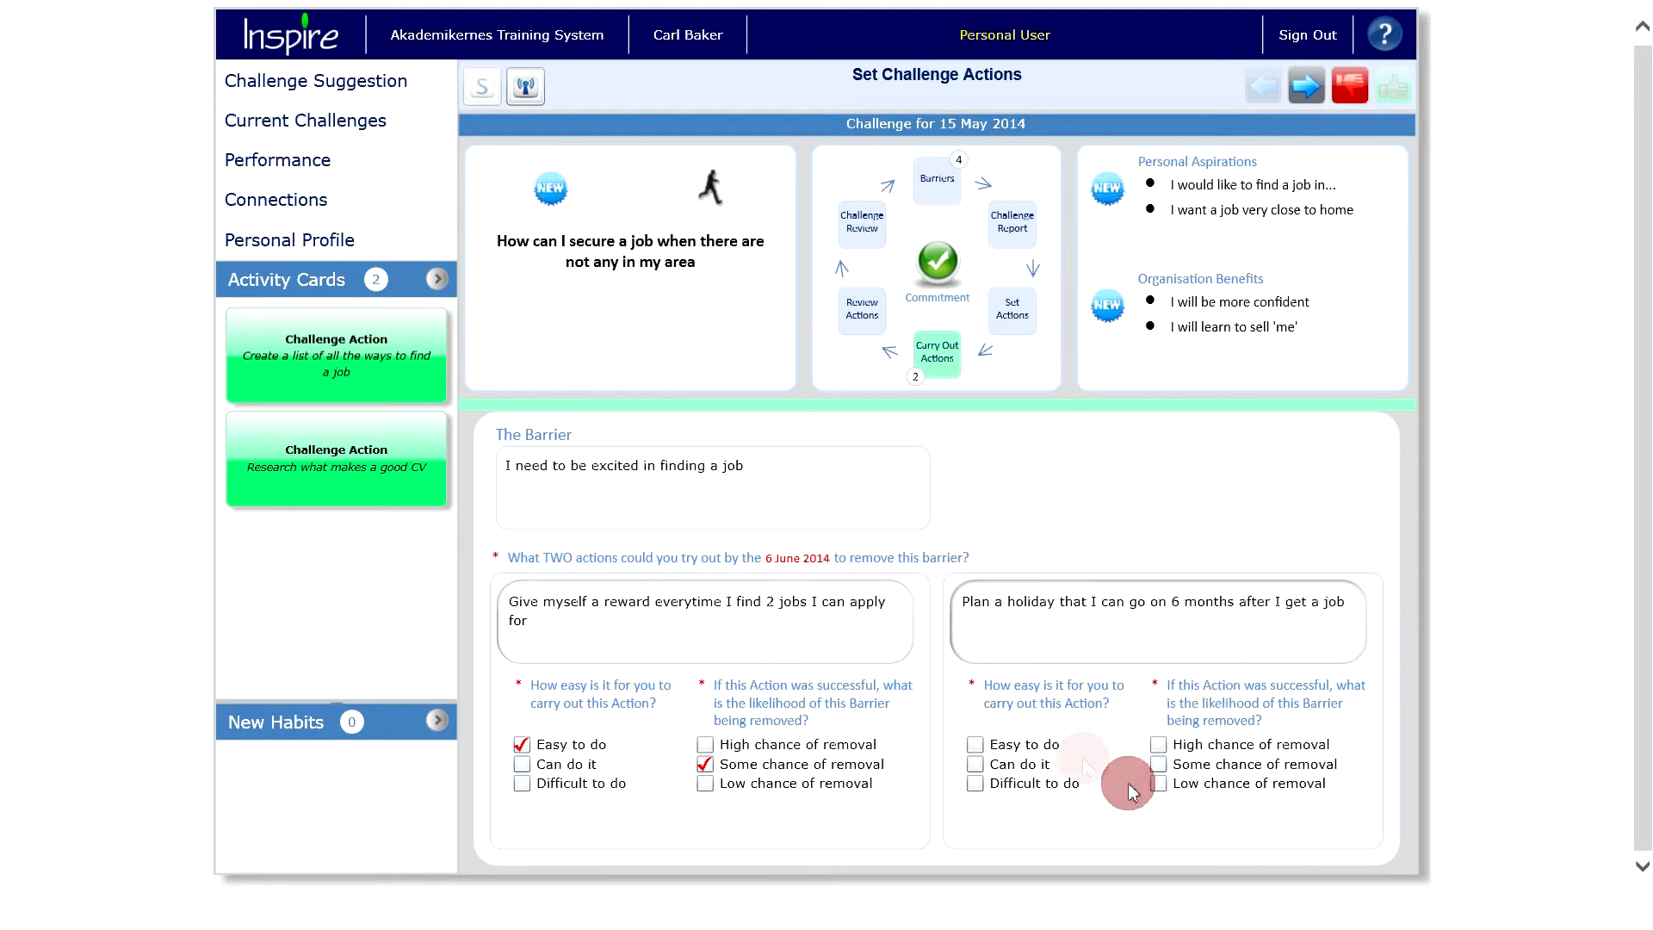
# Rate the holiday action "Easy to do" with "High chance of removal" and accept it without setting a reminder
pyautogui.click(987, 753)
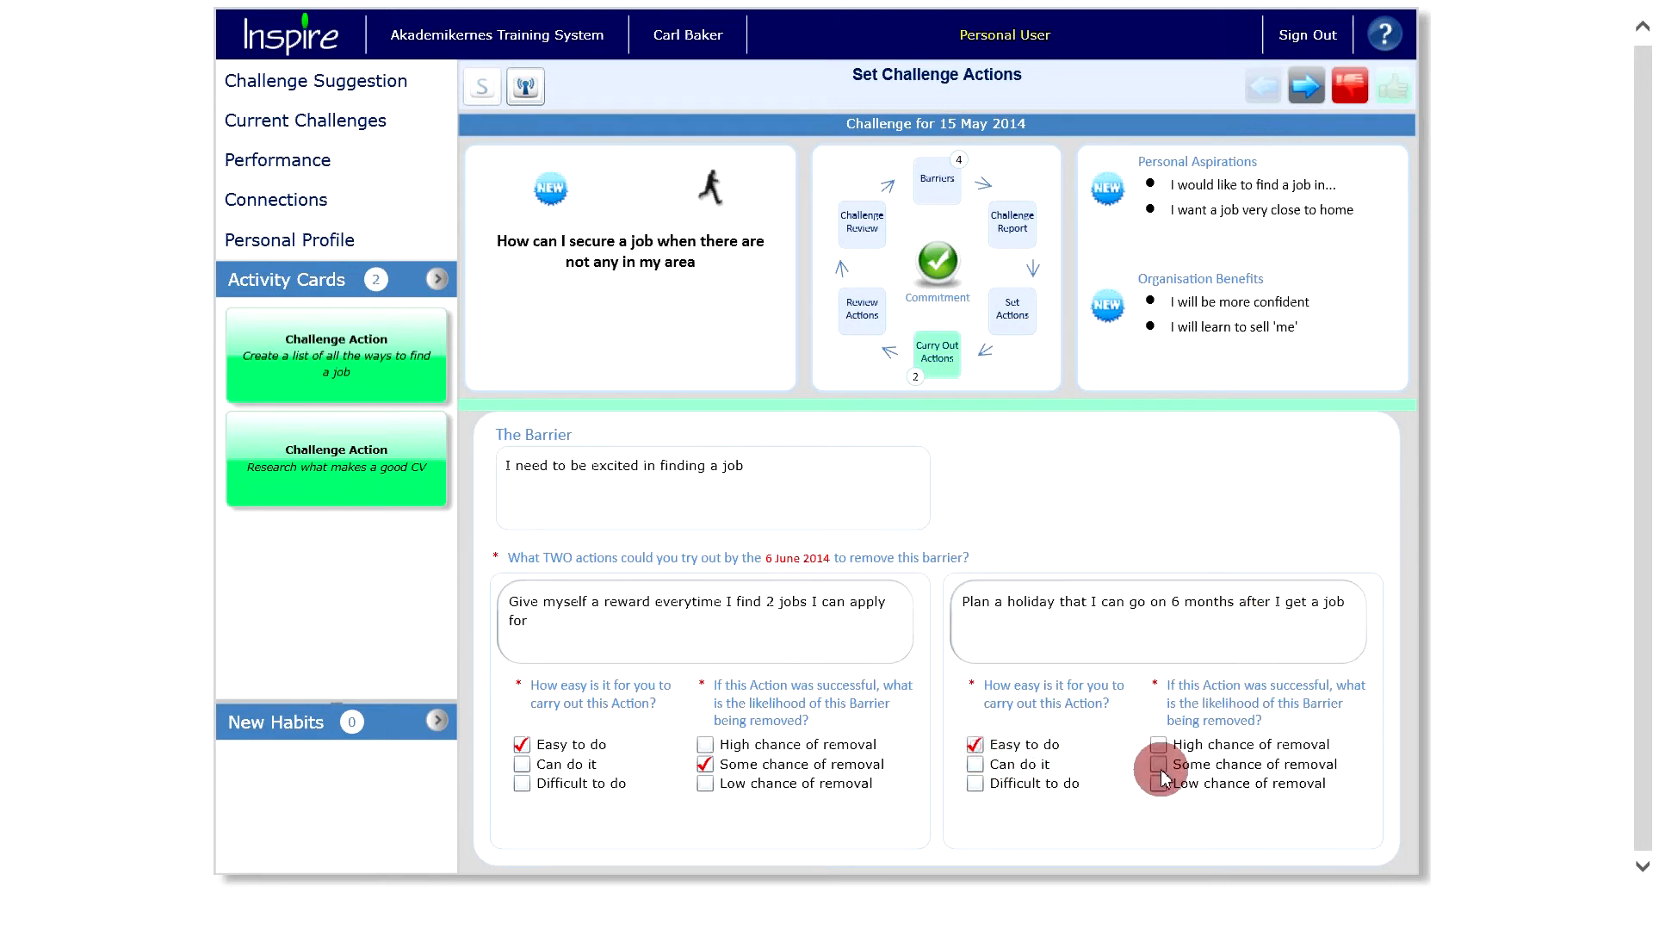
pyautogui.click(1161, 748)
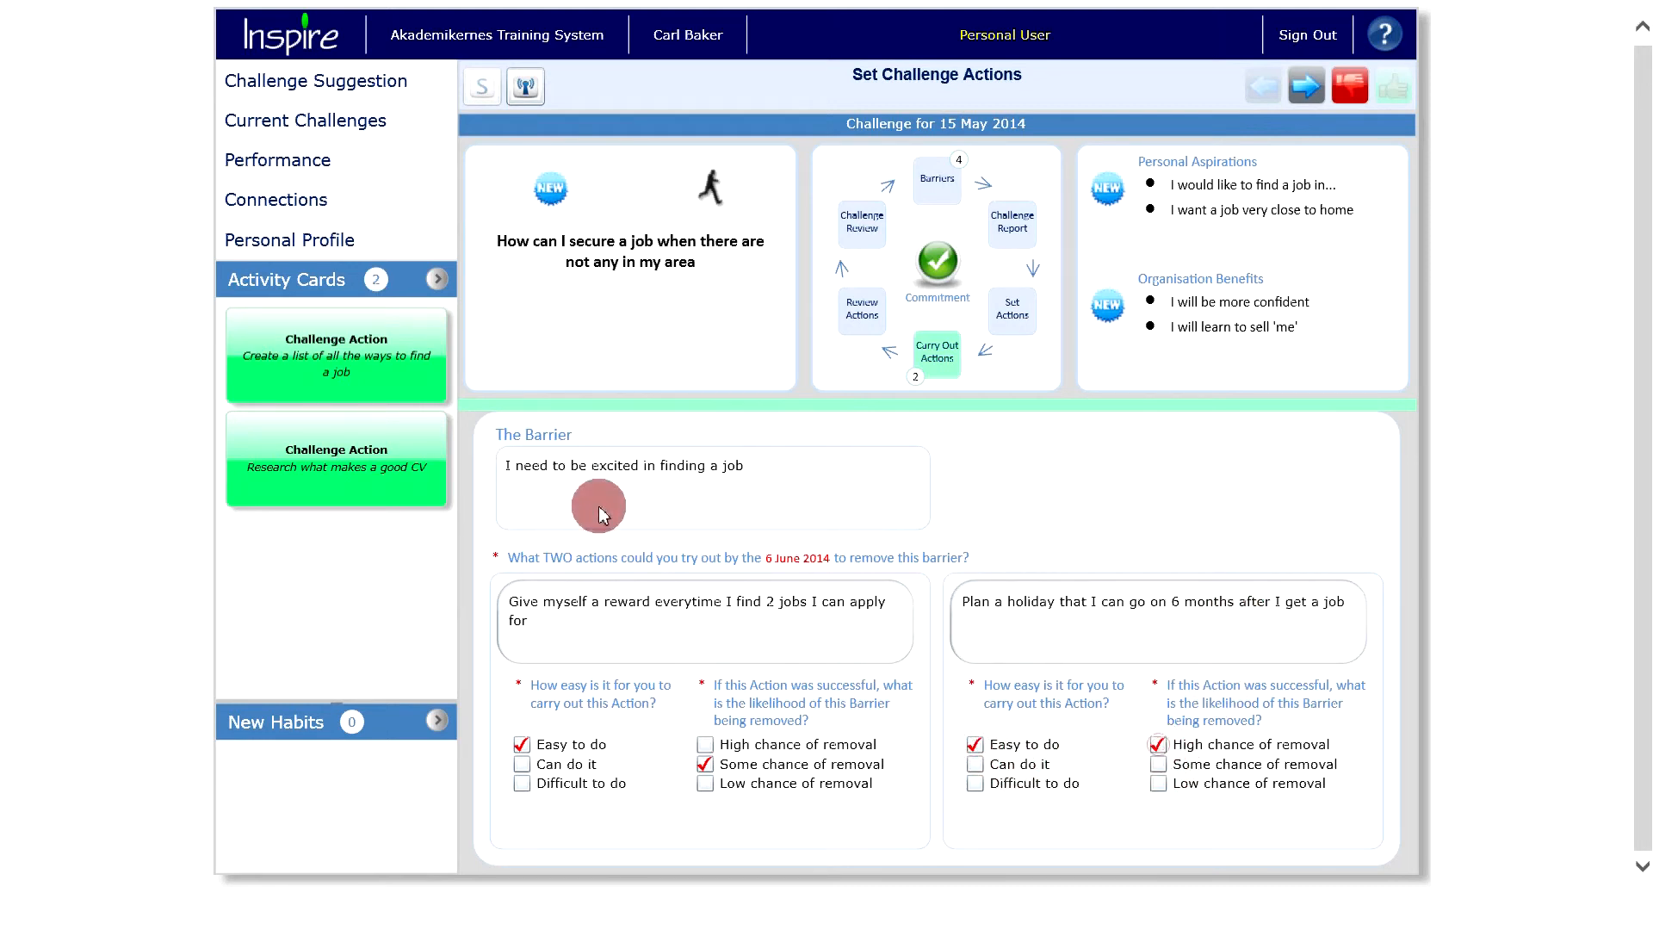
pyautogui.click(1306, 85)
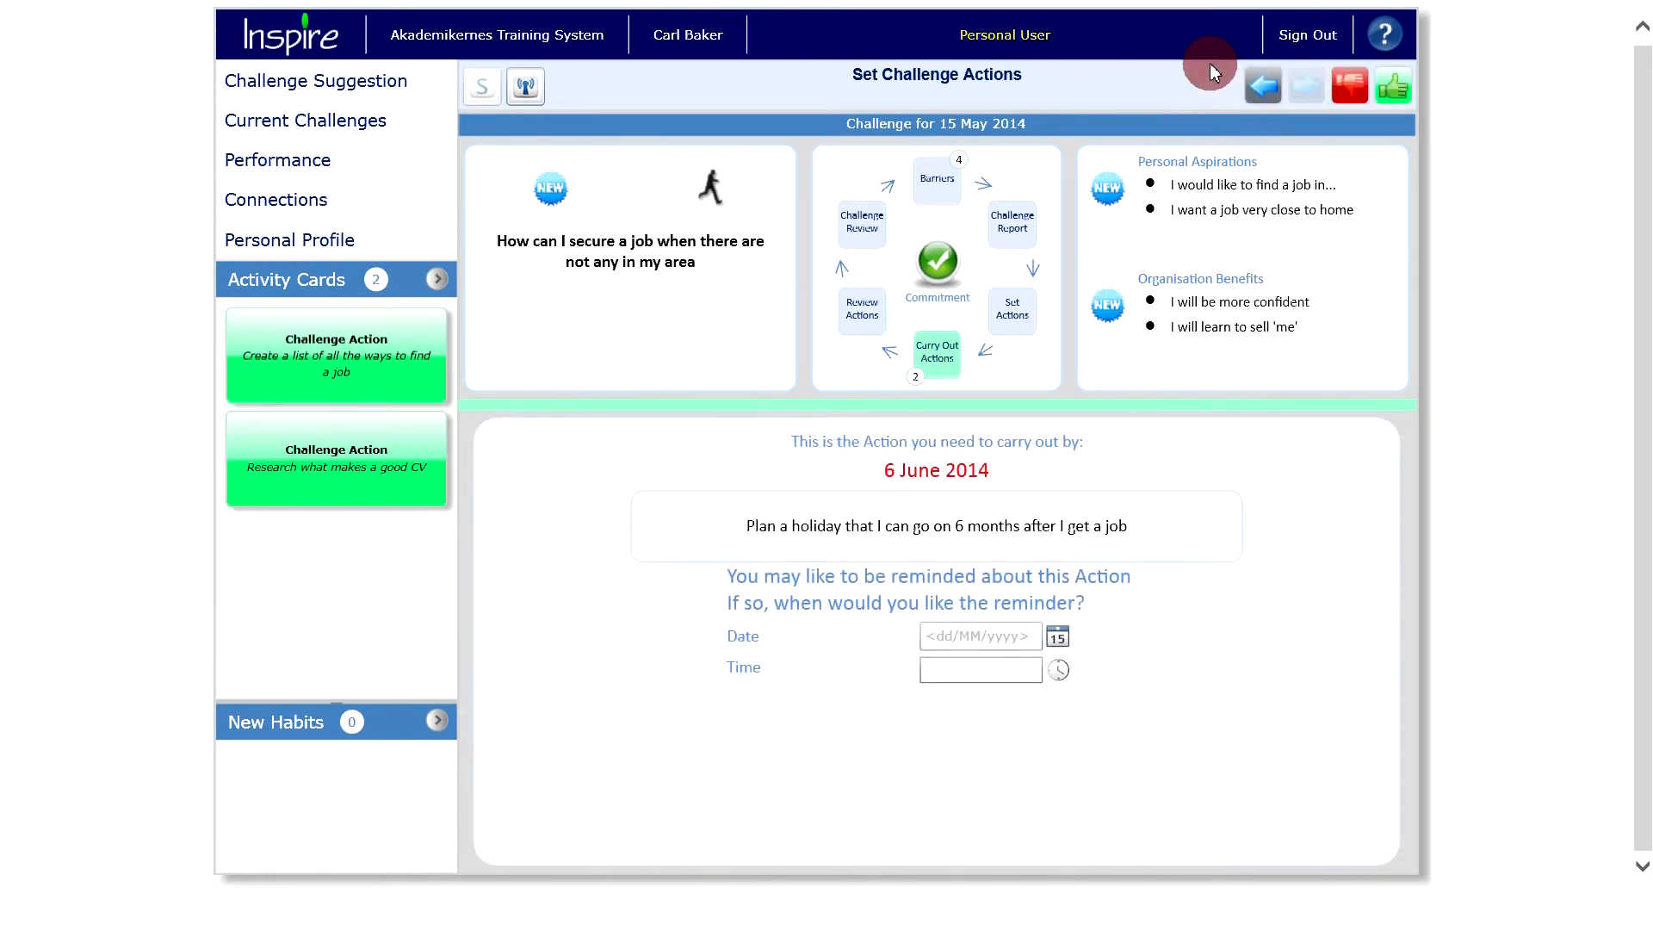
pyautogui.click(1395, 87)
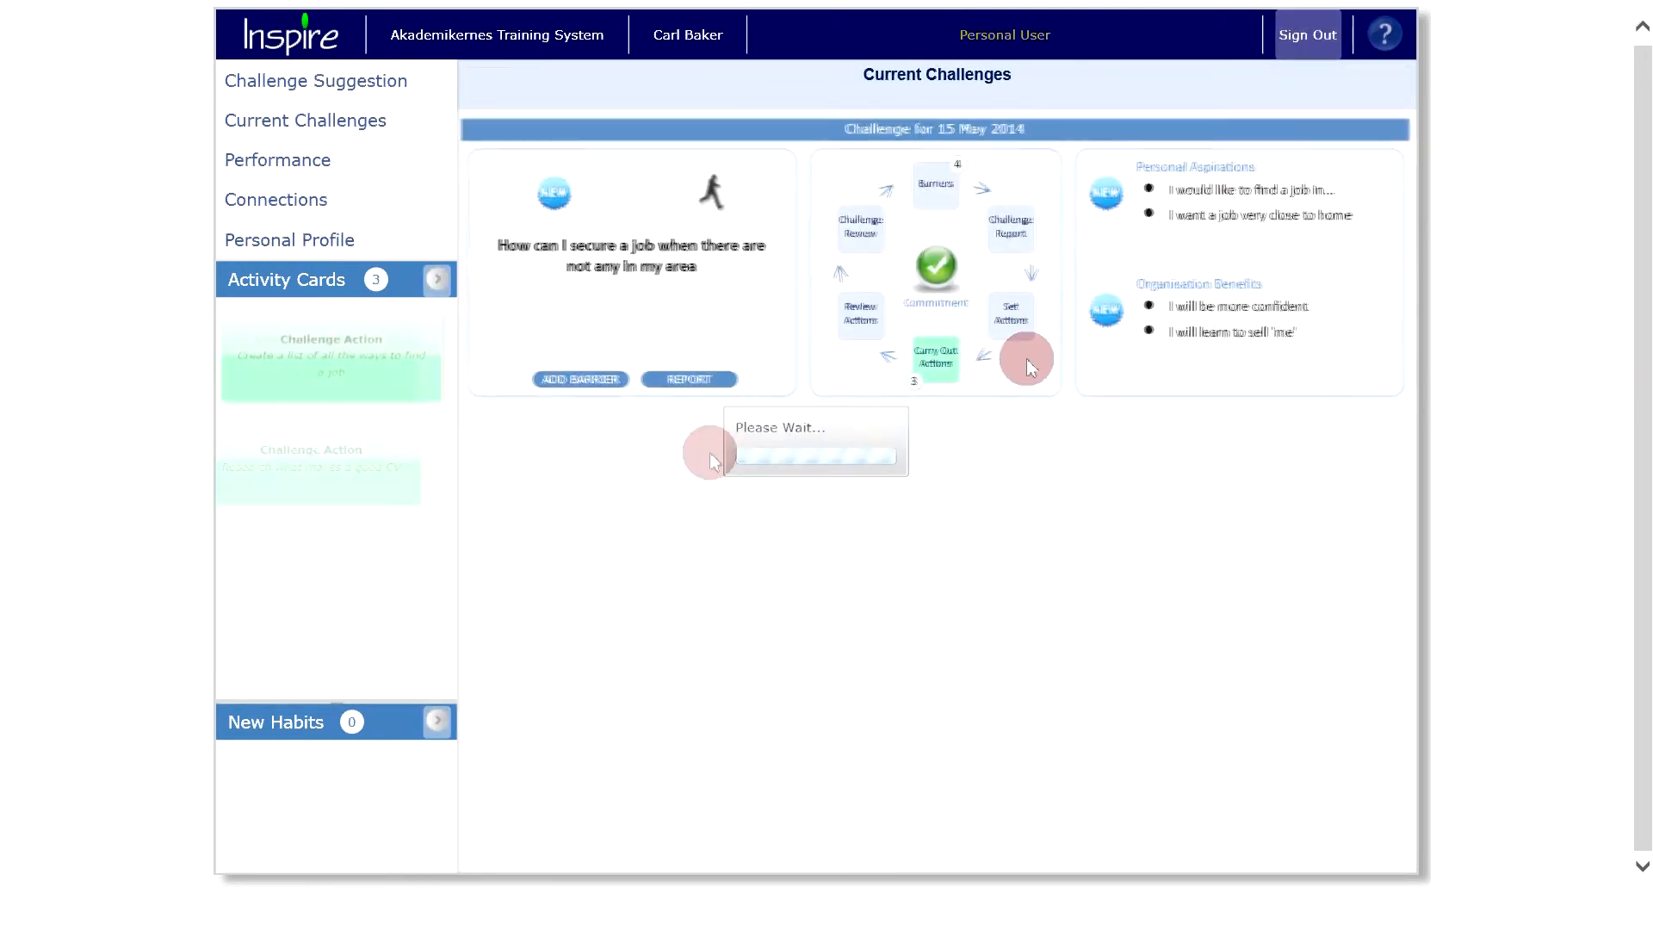
# Switch to Outlook to view the Inspire action reminder e-mail and return to the Inspire site in Internet Explorer
pyautogui.click(327, 551)
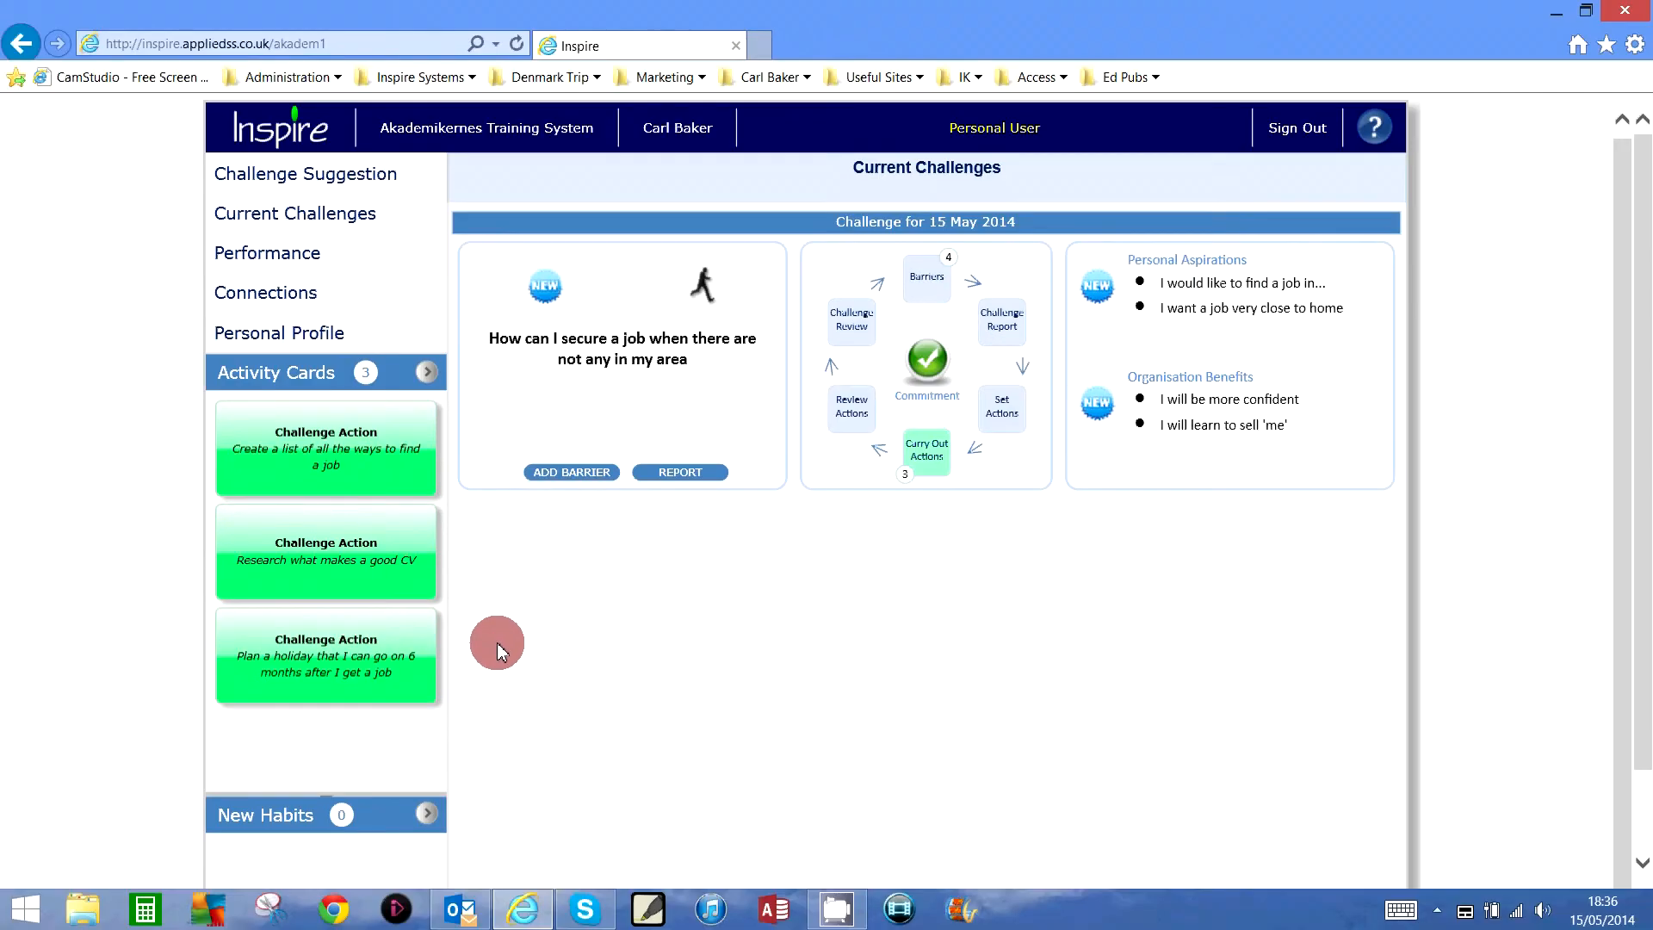
pyautogui.click(464, 911)
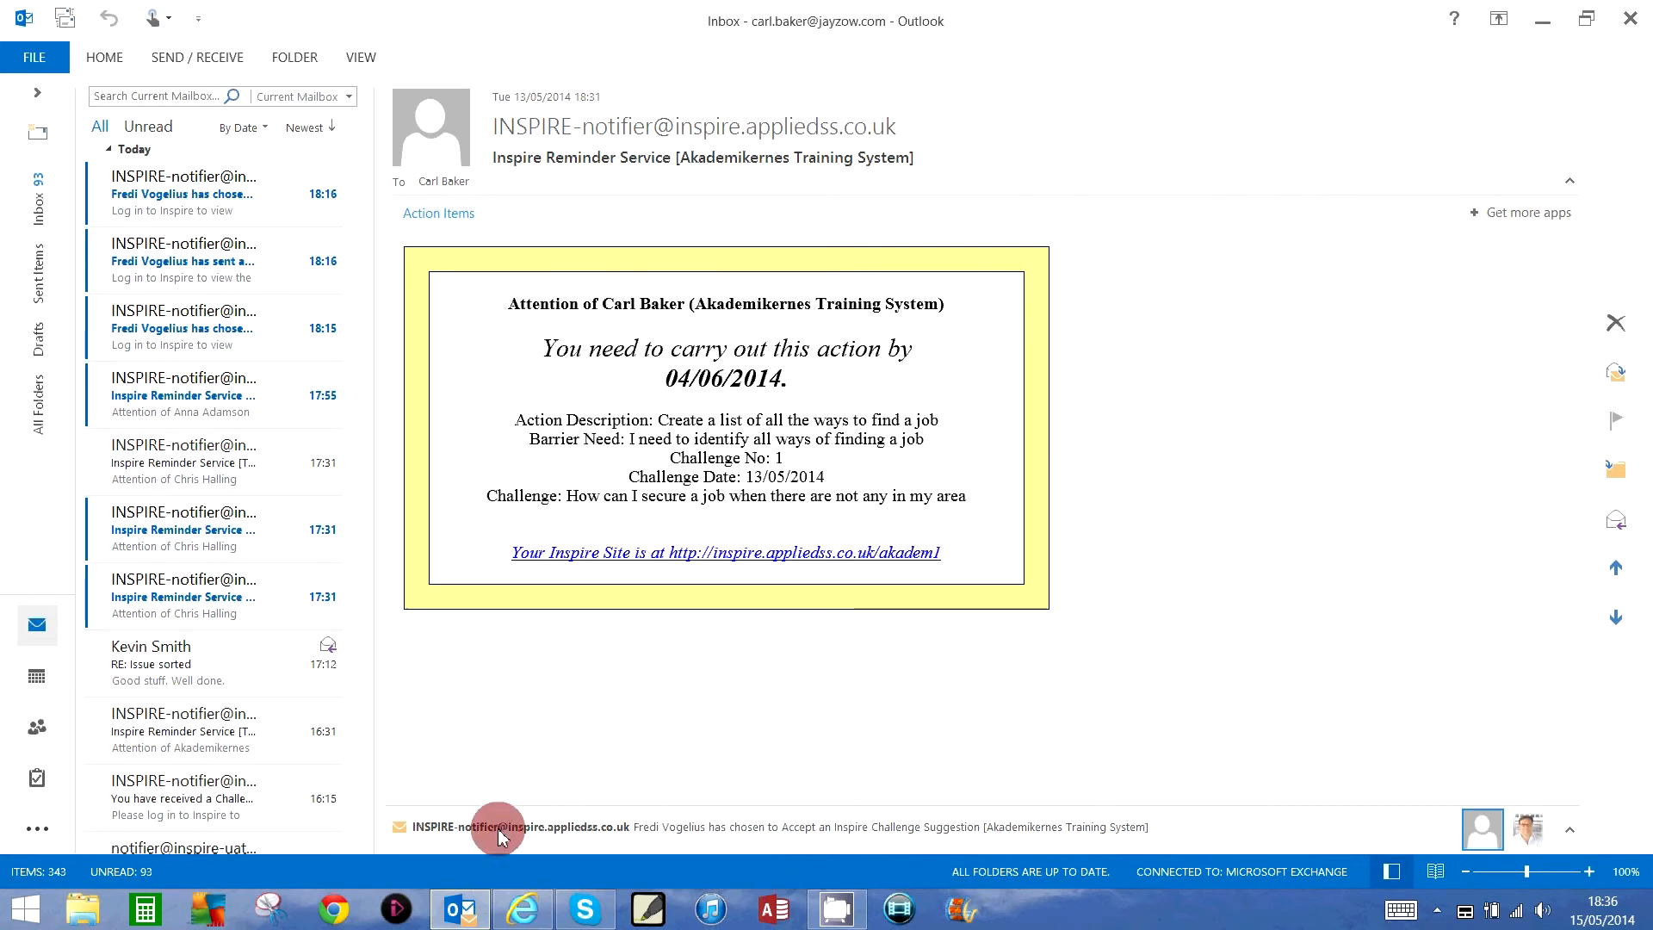
pyautogui.click(527, 909)
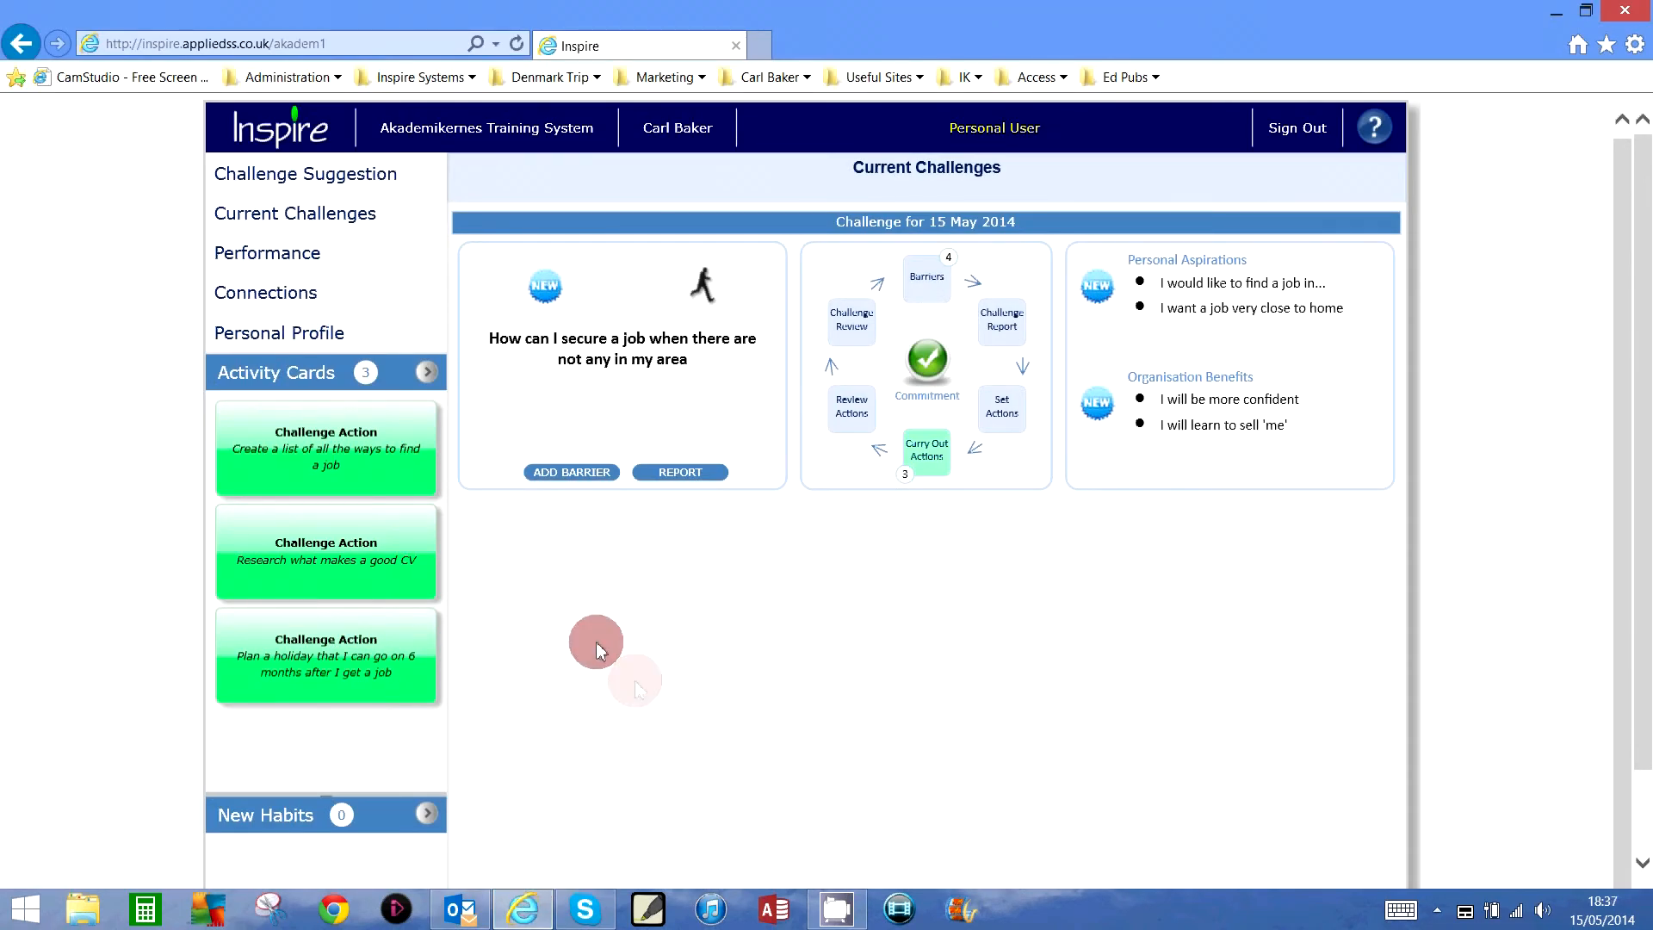